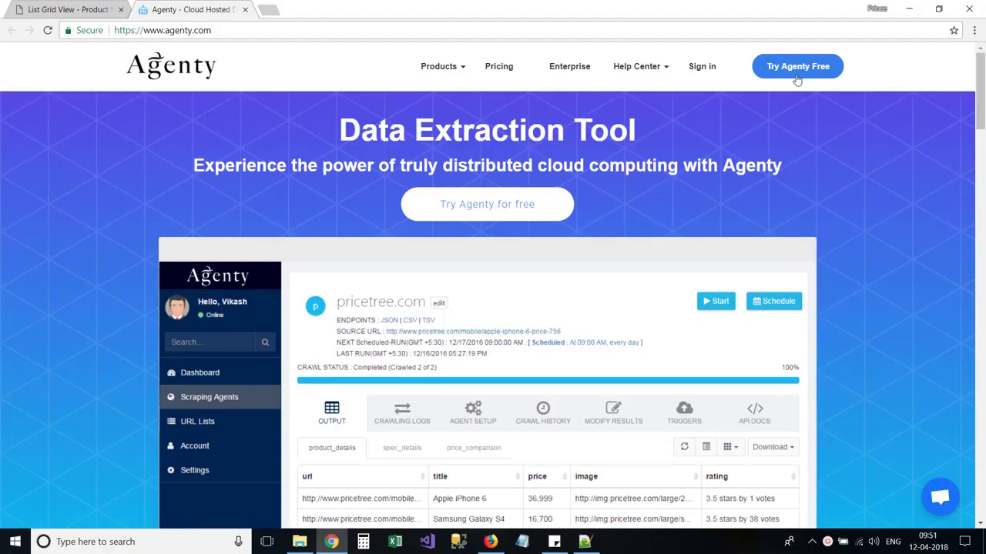
Step: Open Agenty's free sign-up form and enter the work email, password, your name and company name
click(800, 68)
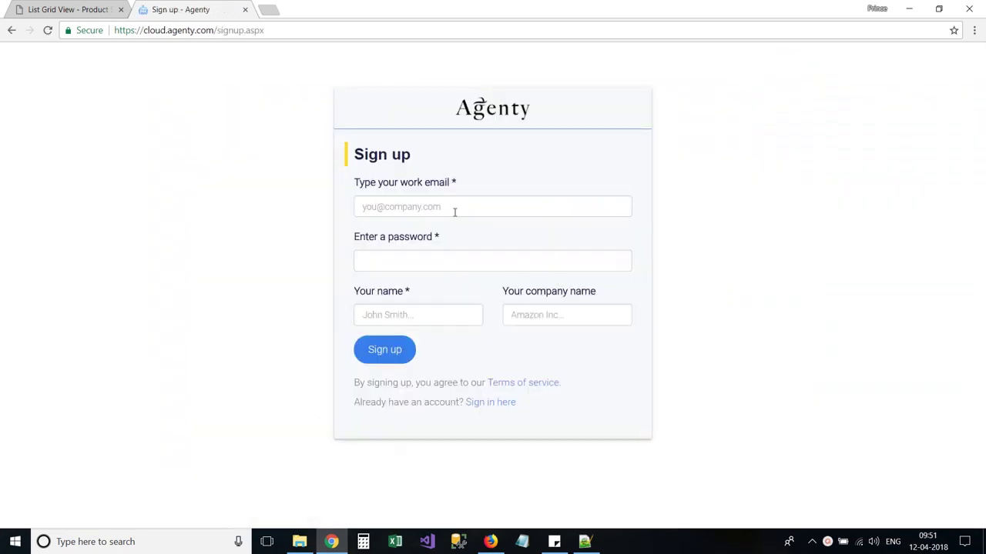
click(454, 212)
text(supp)
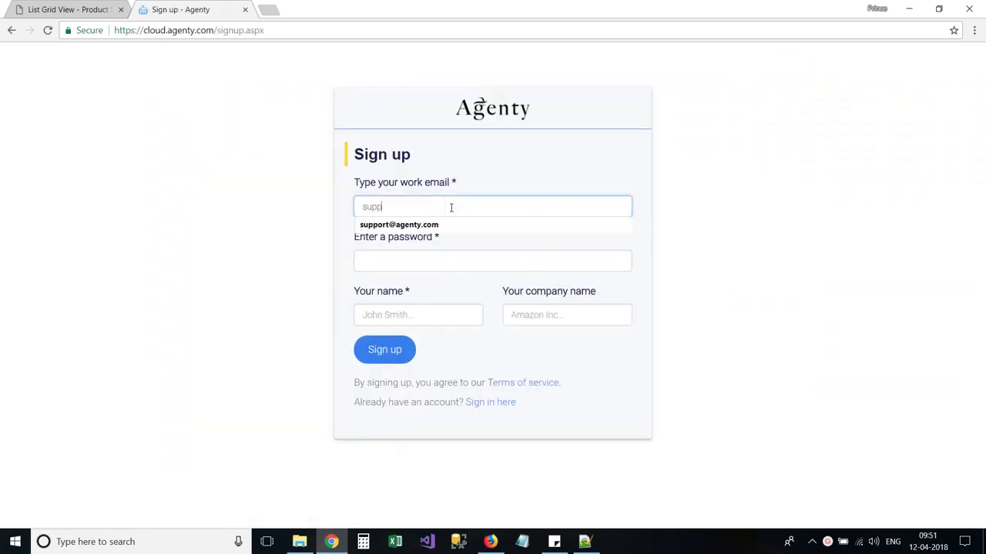
key(Down)
key(Tab)
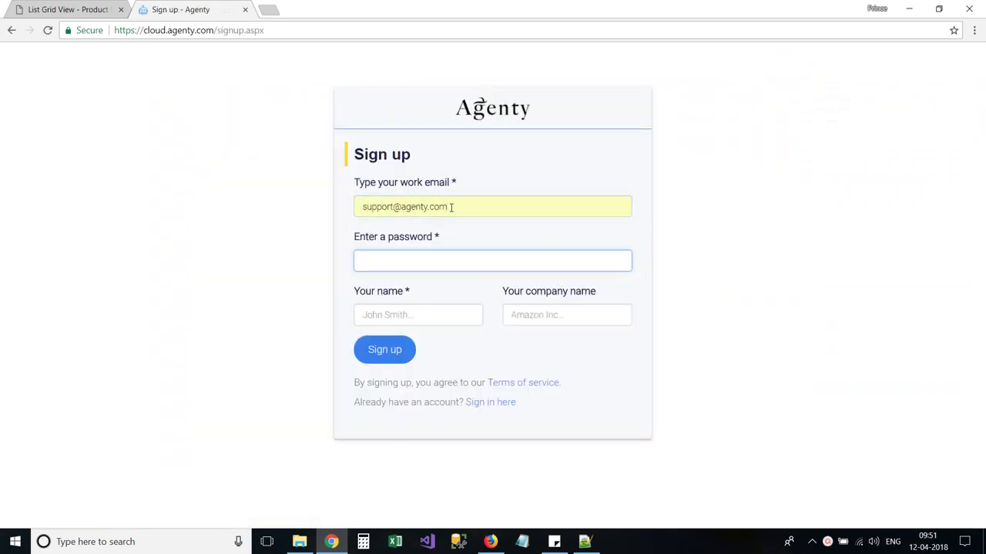
text(******)
key(Tab)
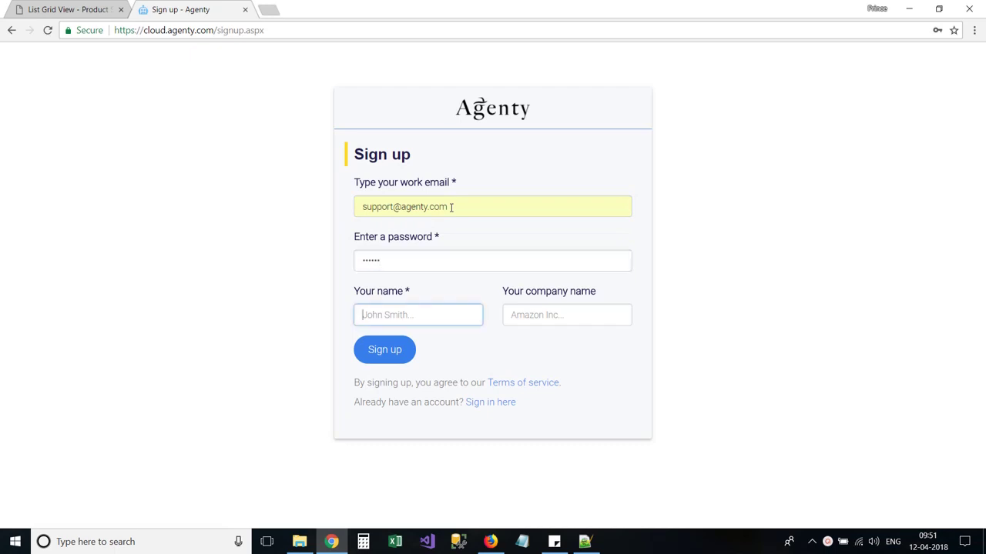
text(Support)
key(Tab)
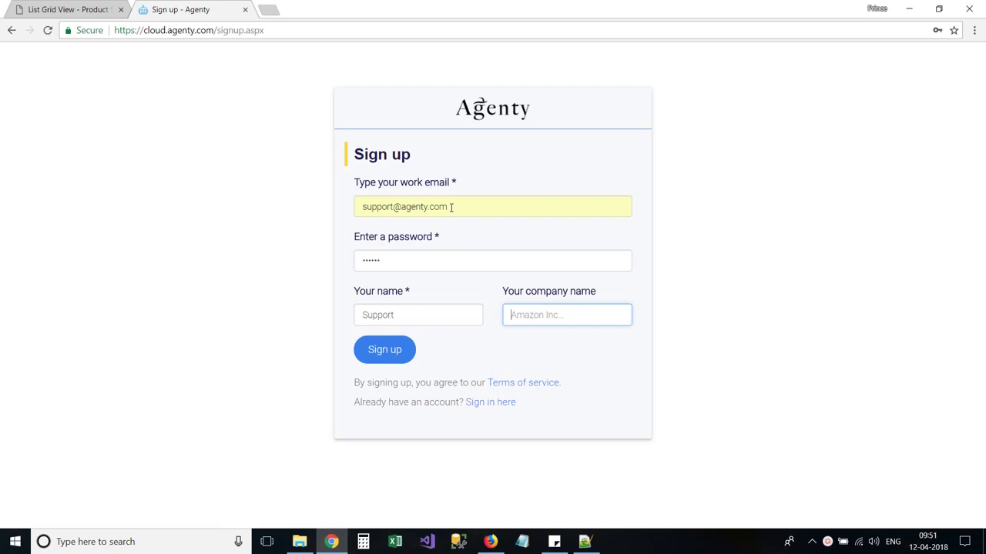
text(Agenty)
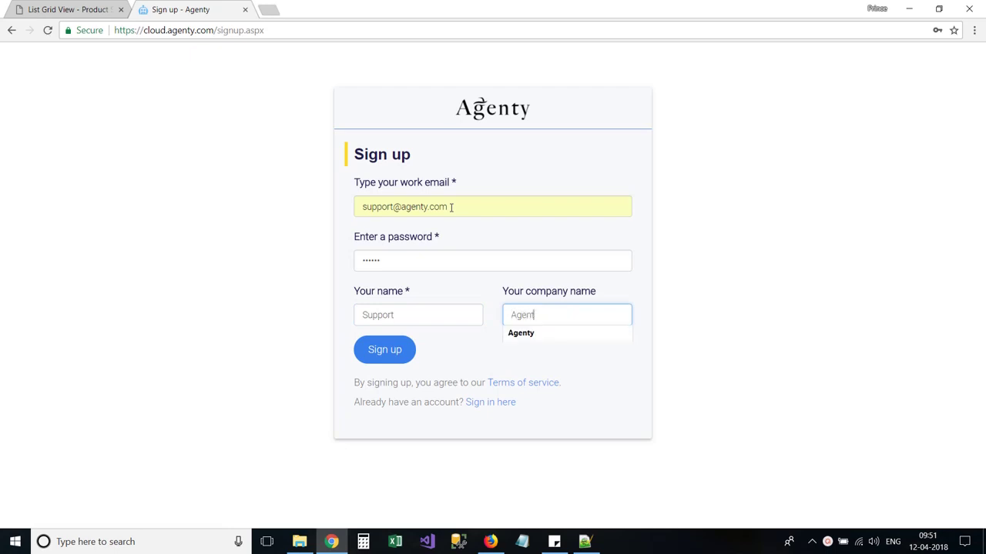
Step: Submit the sign-up, sign in with the account email and password, and view the empty Agents list
click(394, 359)
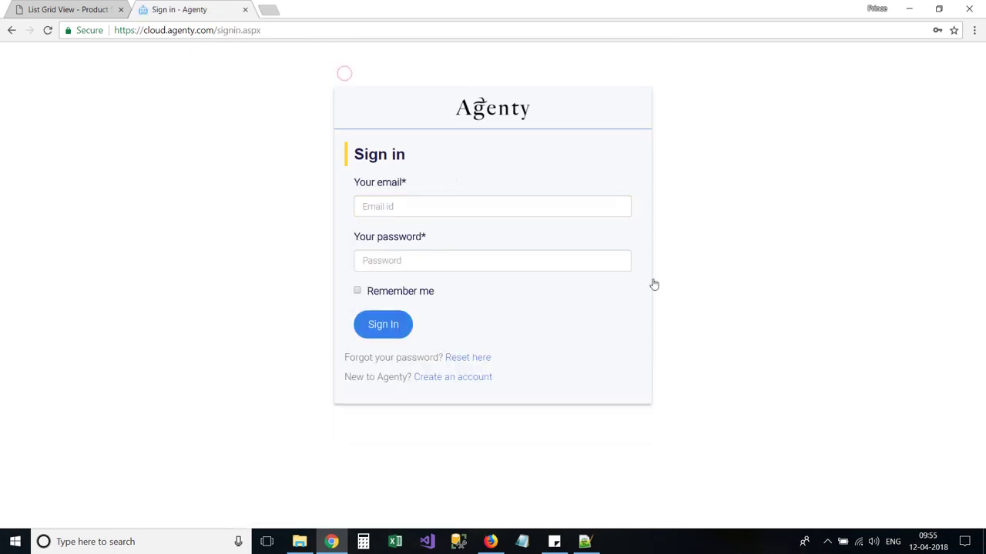
click(434, 208)
text(sup)
key(Down)
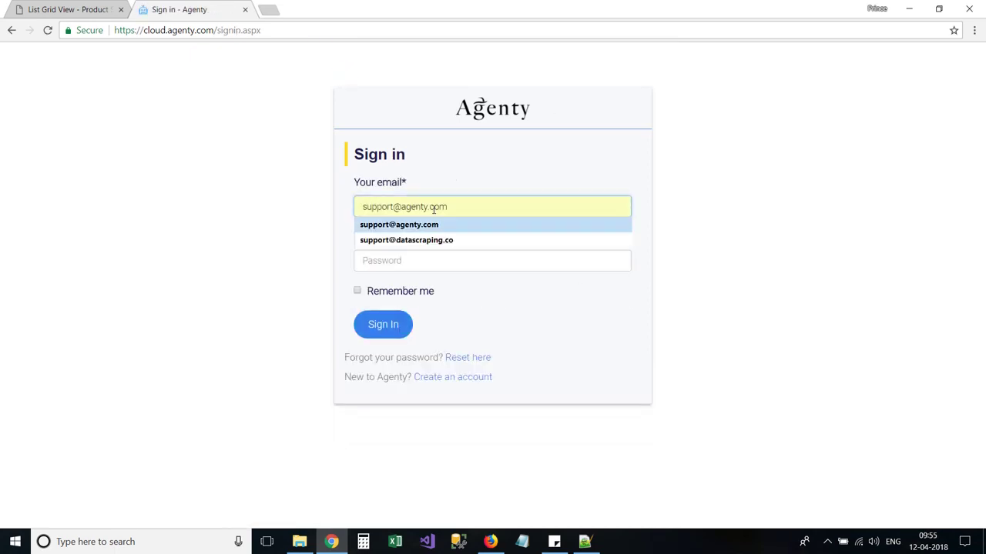
key(Tab)
text(abcdef)
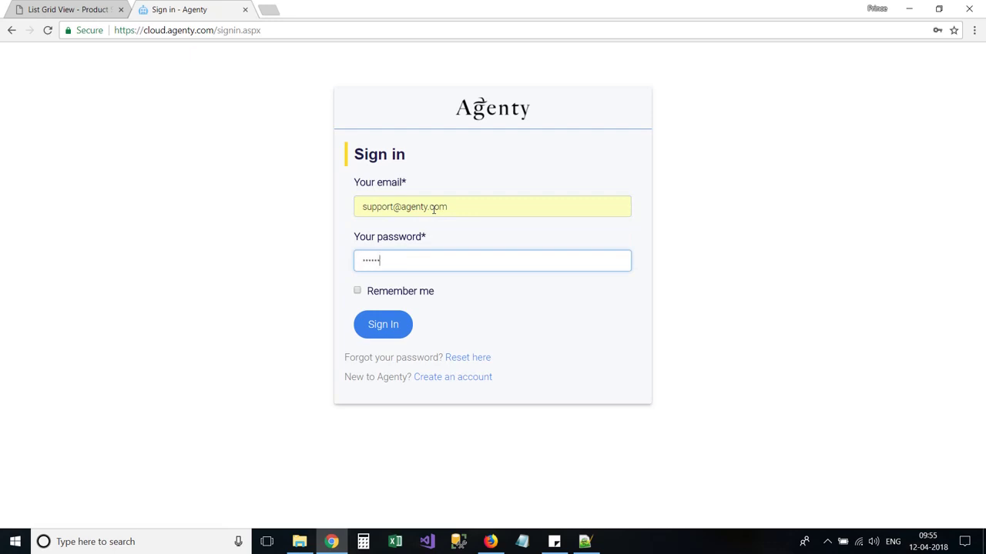
key(Return)
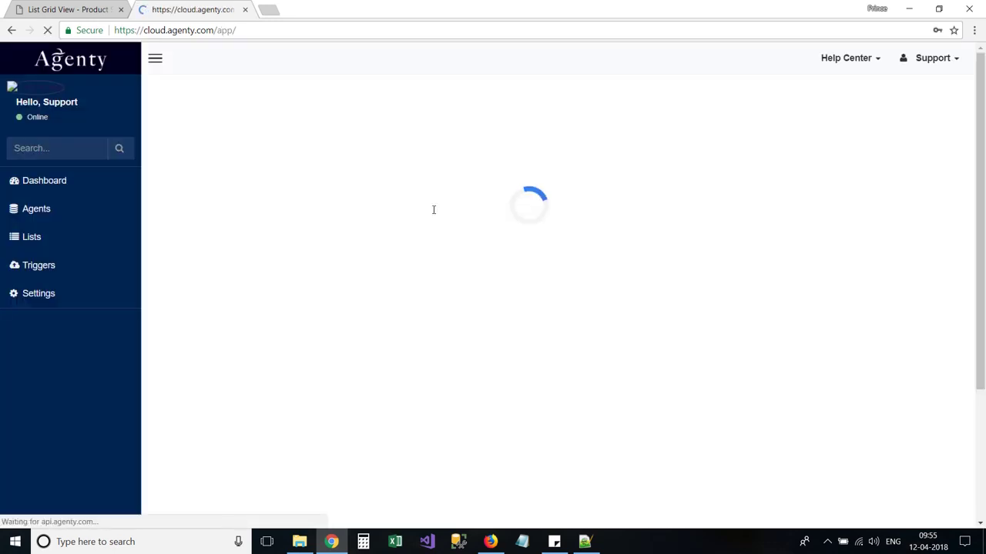
click(56, 202)
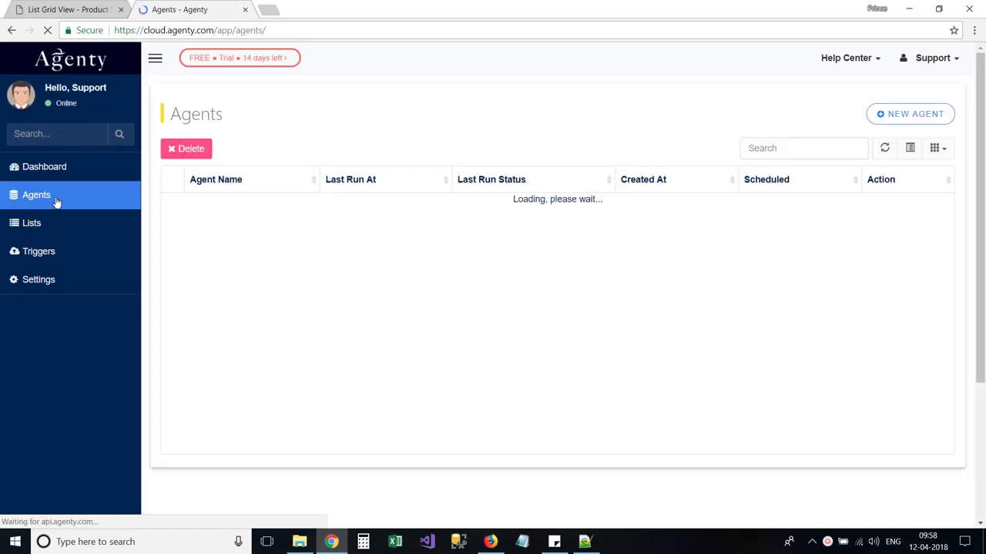
Step: Skip the sample agents, create a new agent from scratch, and add the Agenty web scraper extension
click(897, 115)
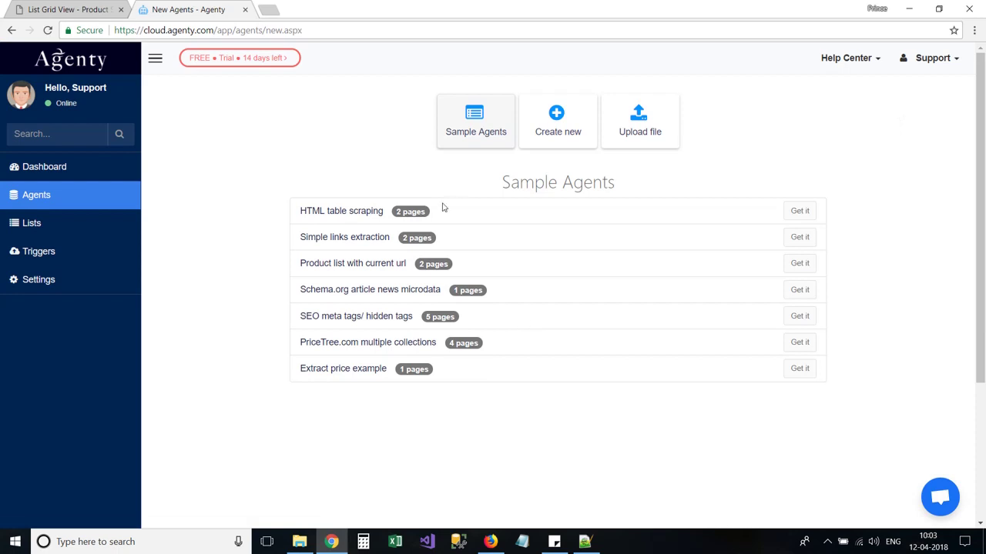
drag(303, 207, 445, 359)
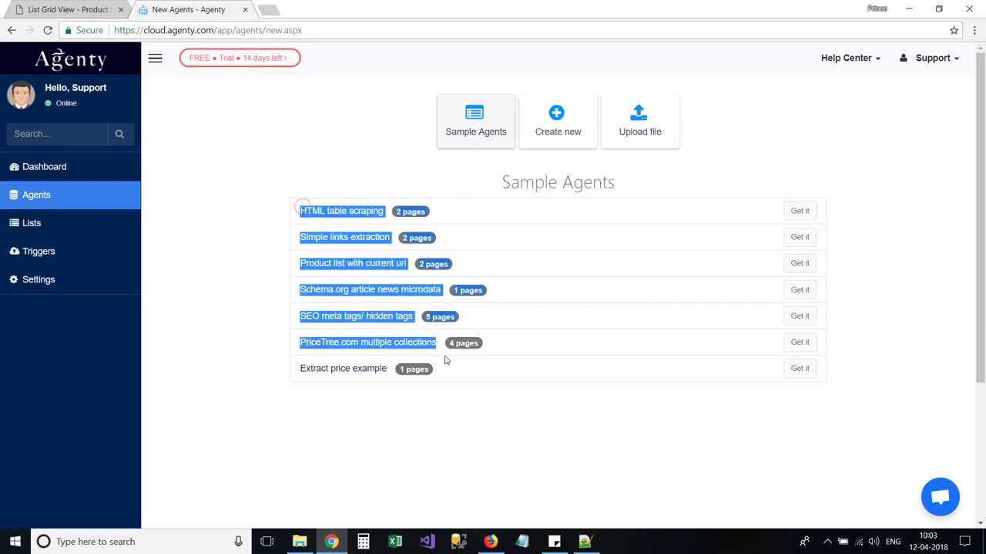
click(501, 394)
click(557, 135)
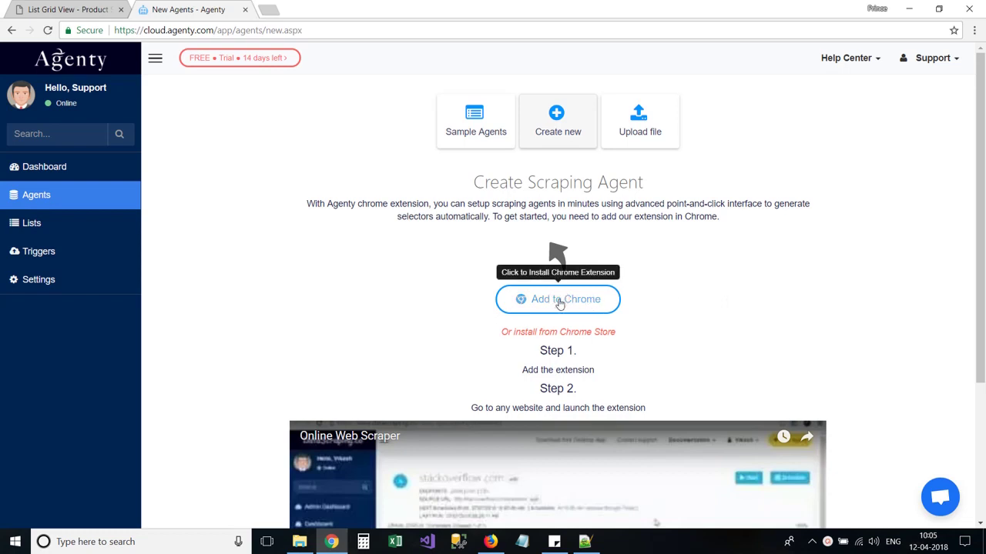
click(559, 302)
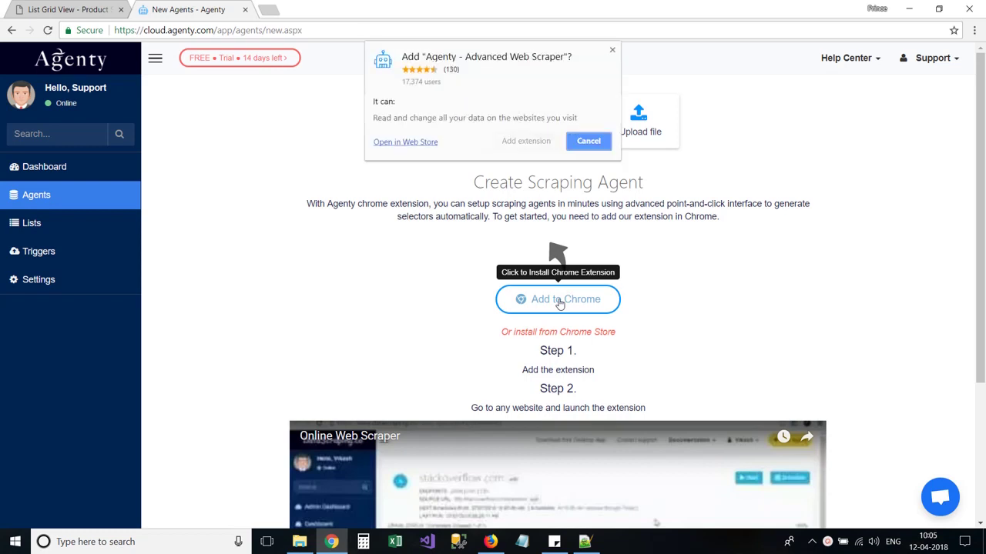
click(528, 143)
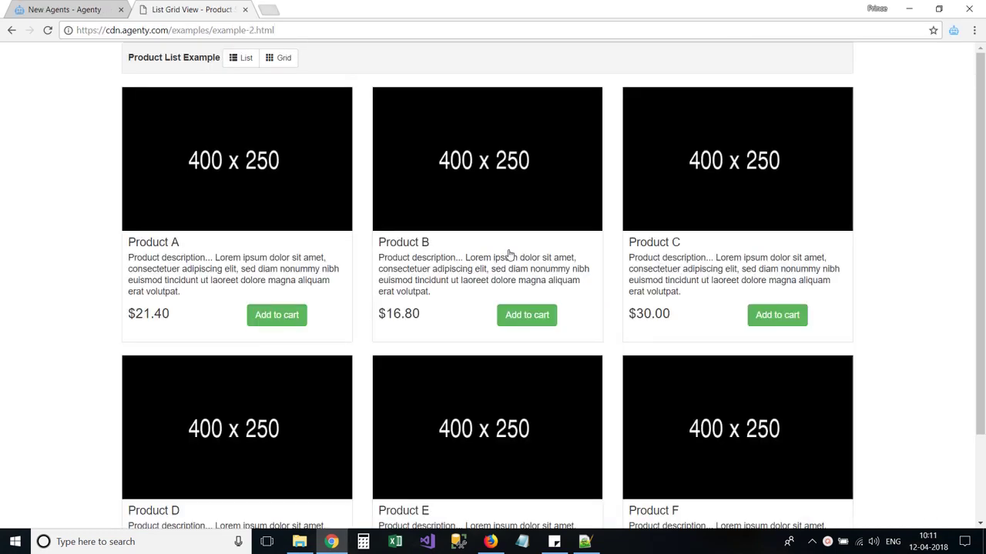
Step: Check the Product List Example page's address and open the Agenty extension panel beside it
click(291, 25)
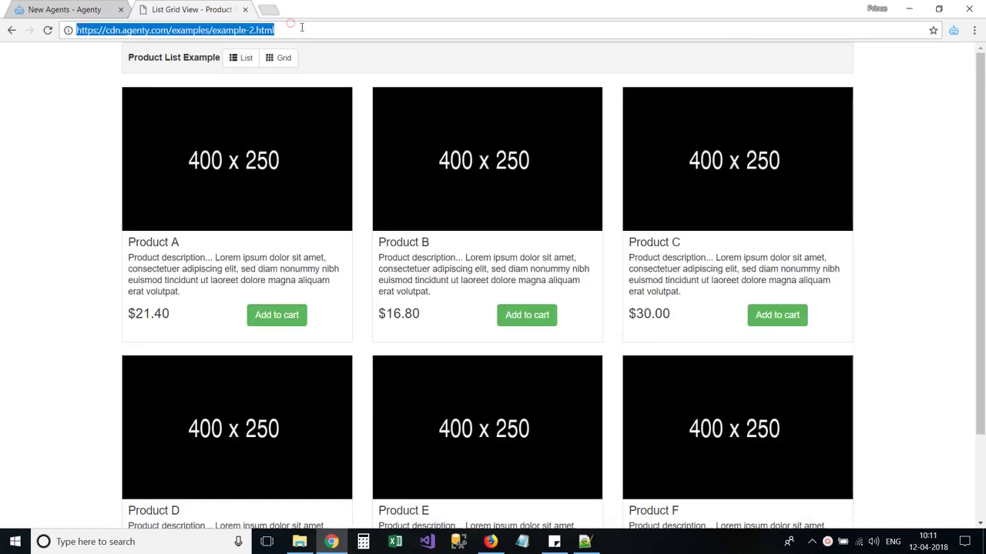
click(303, 28)
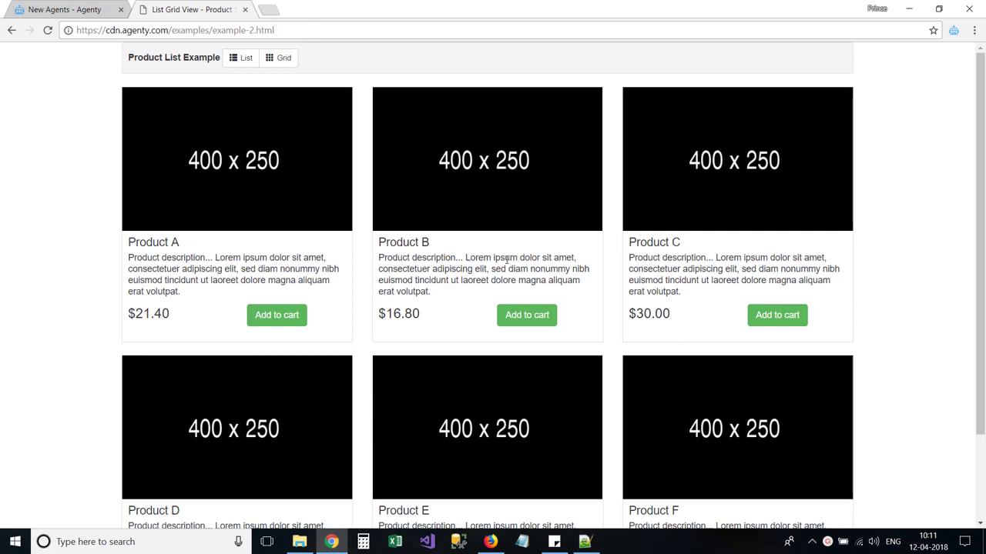
scroll(506, 260, down, 2)
scroll(506, 260, up, 2)
click(953, 33)
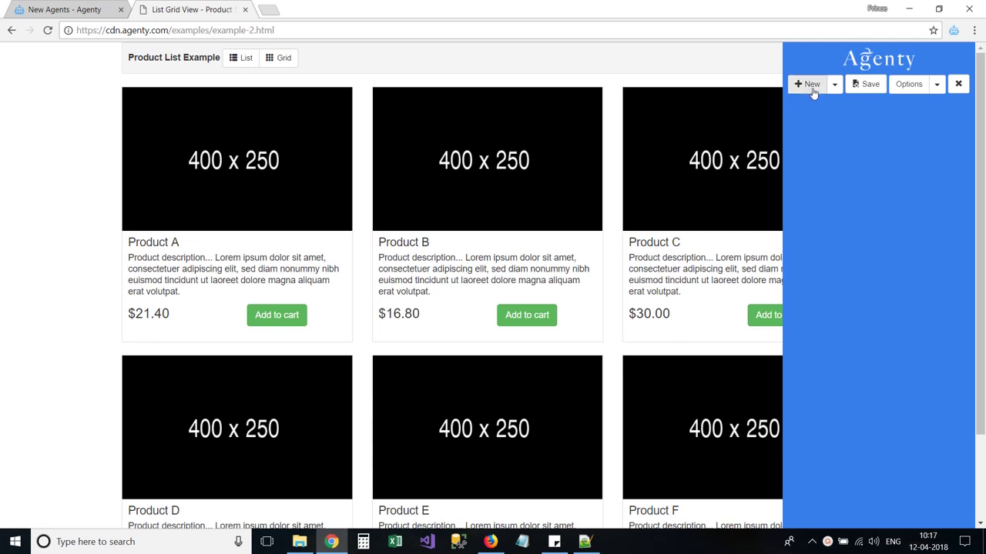
Step: Add Field1 extracting the six product headings as text via the list-group-item-heading selector
click(809, 84)
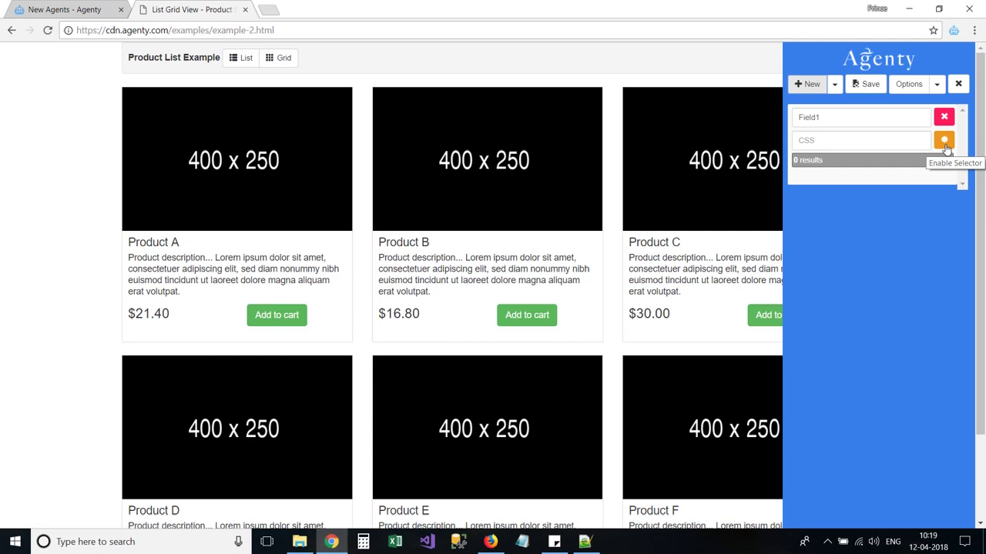
click(944, 142)
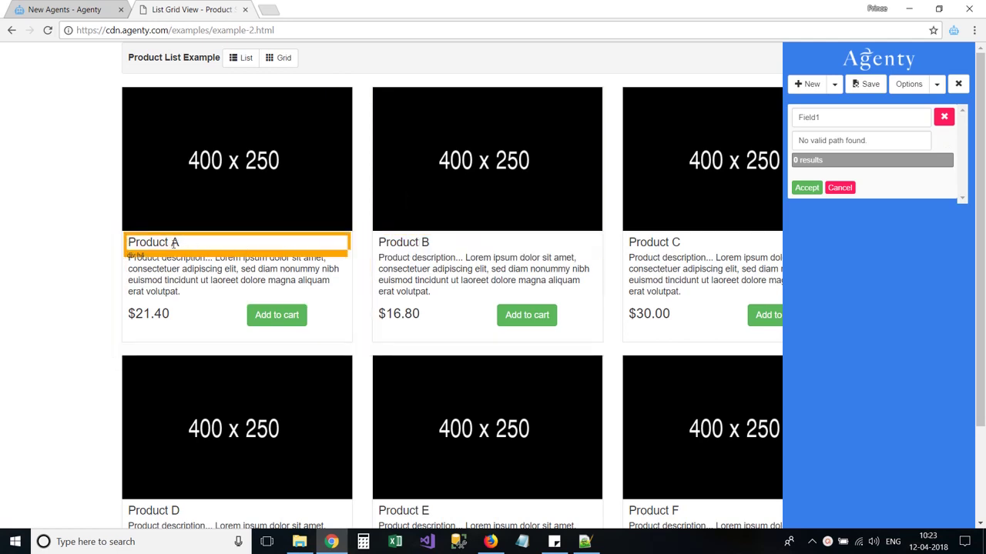
click(174, 243)
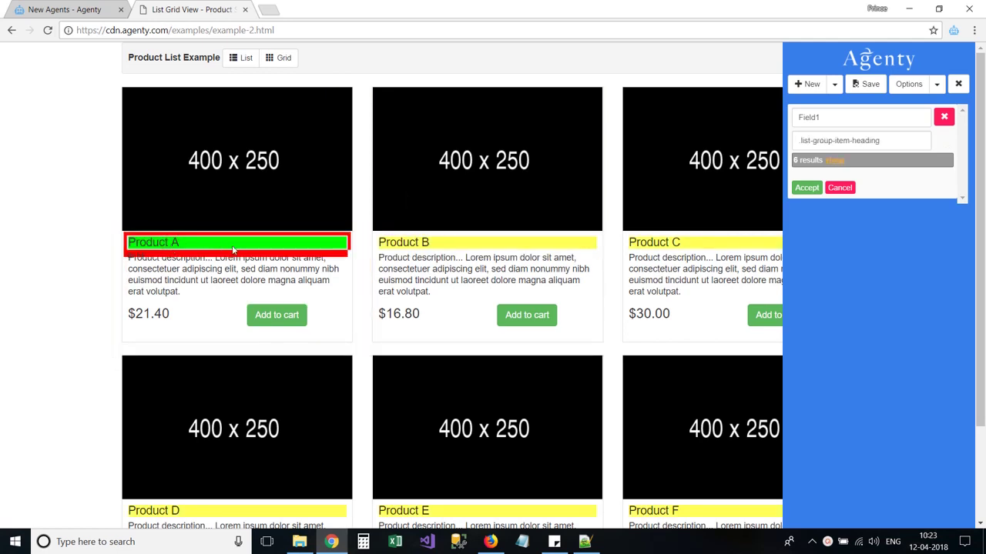
click(833, 161)
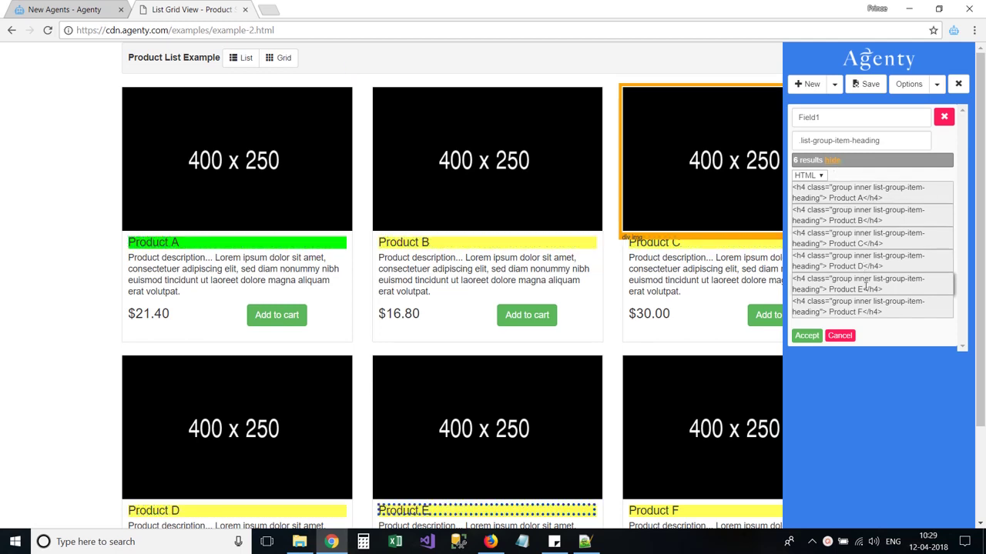
click(810, 176)
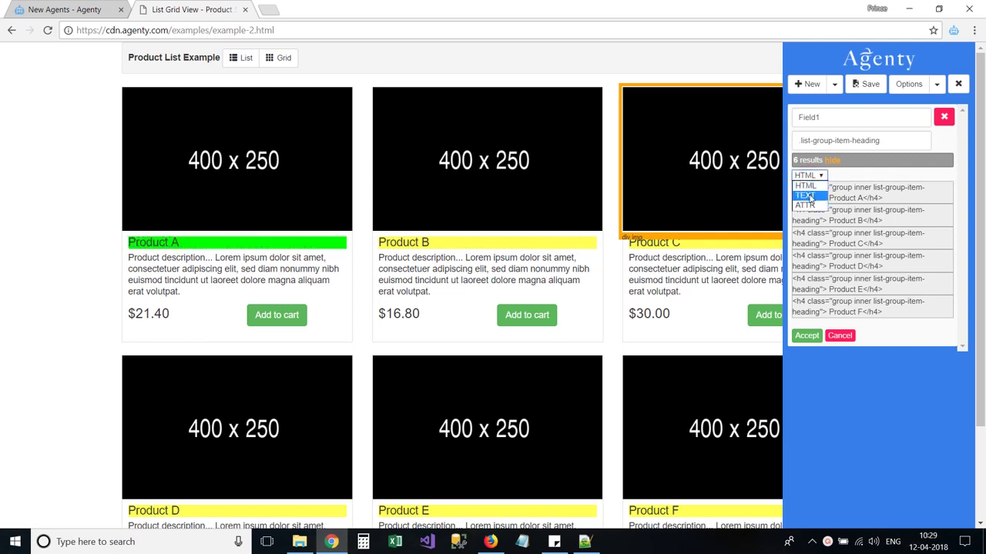
click(805, 196)
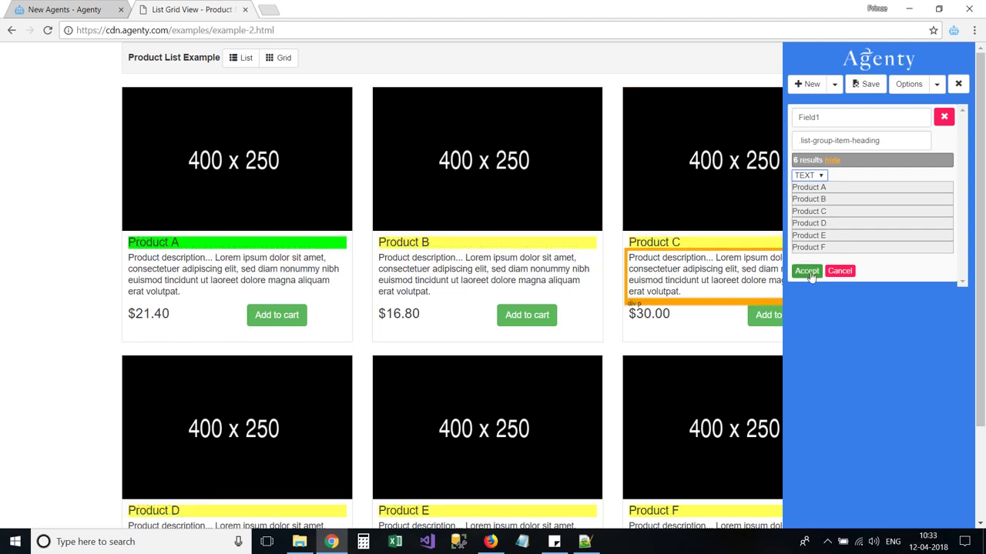
click(807, 272)
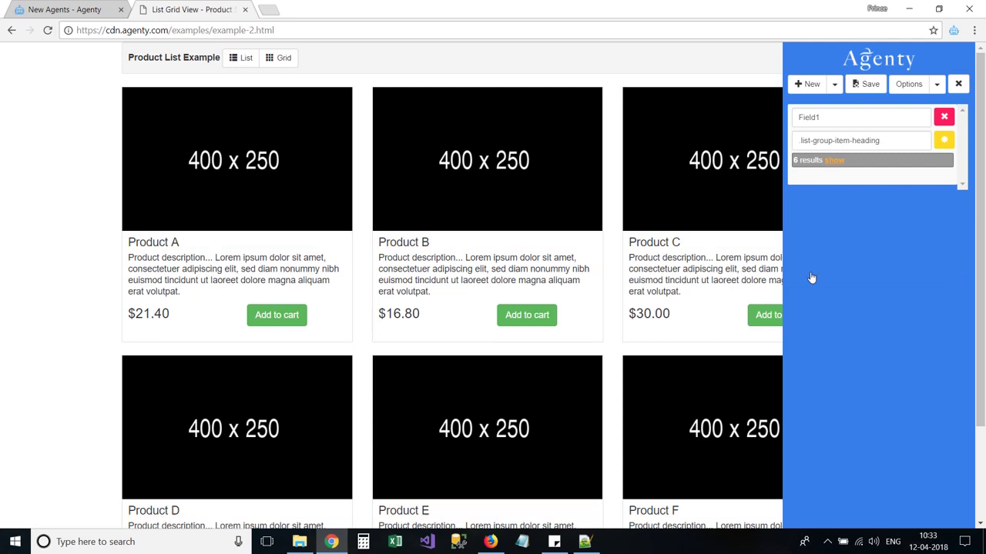
Step: Rename Field1 to ProductName and start a second field by picking the $16.80 price
double_click(844, 118)
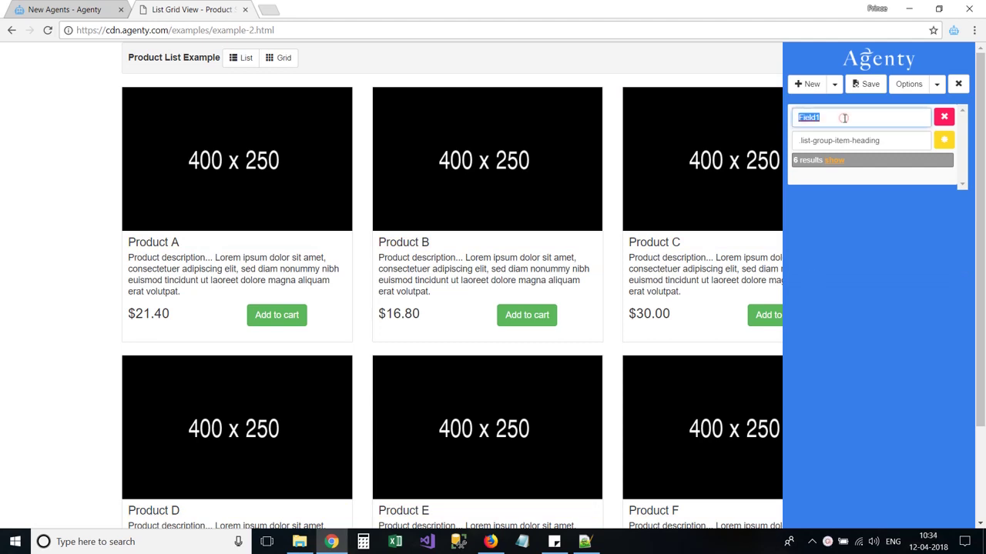
text(FroductName)
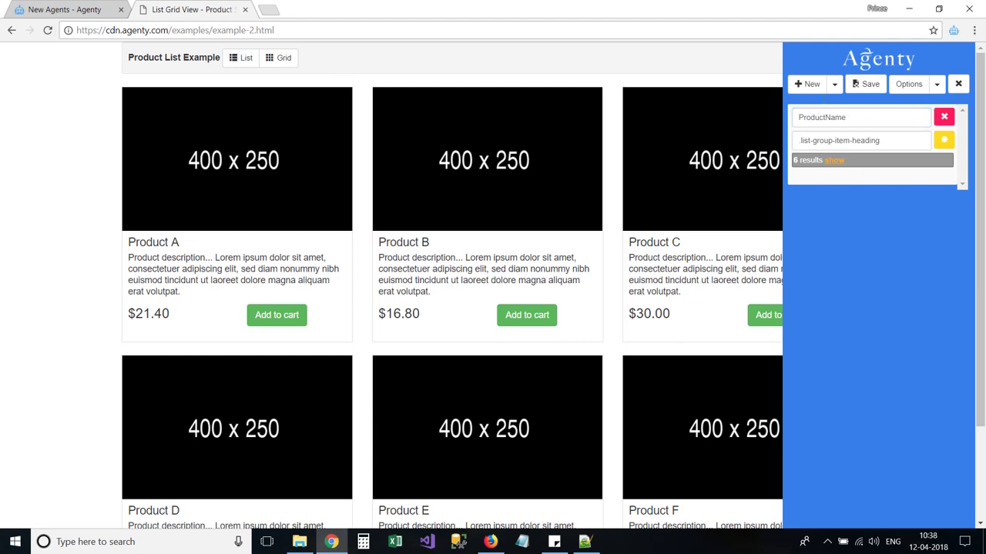
click(815, 91)
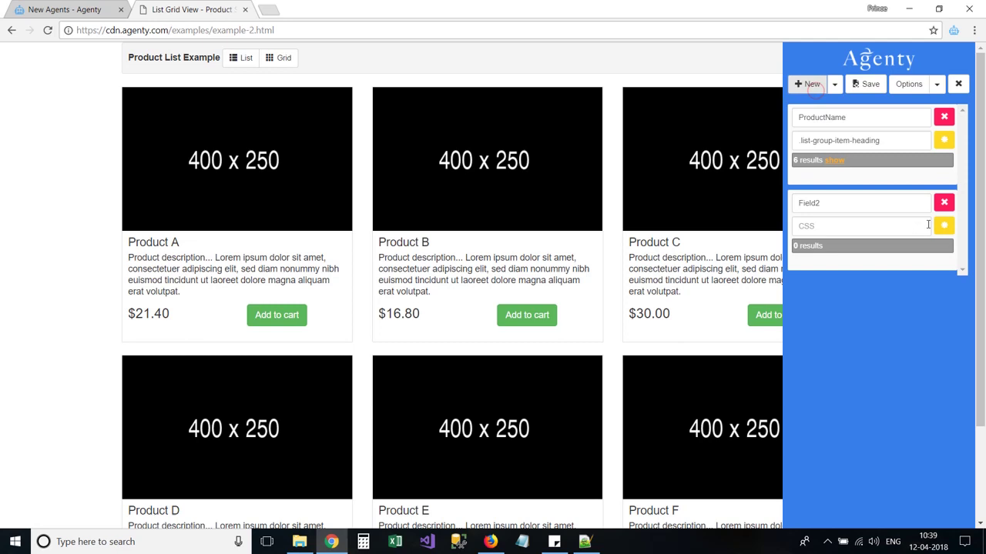
click(944, 231)
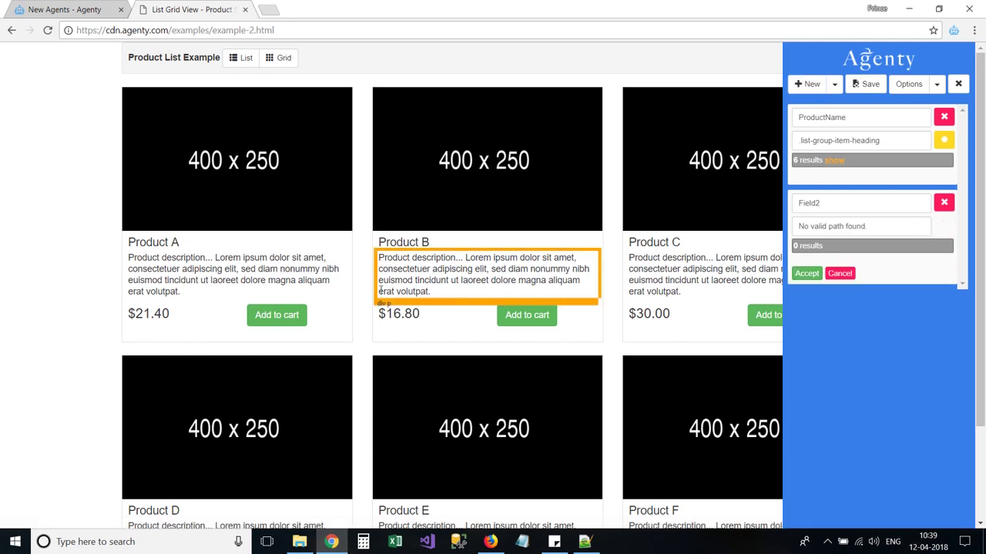
click(401, 316)
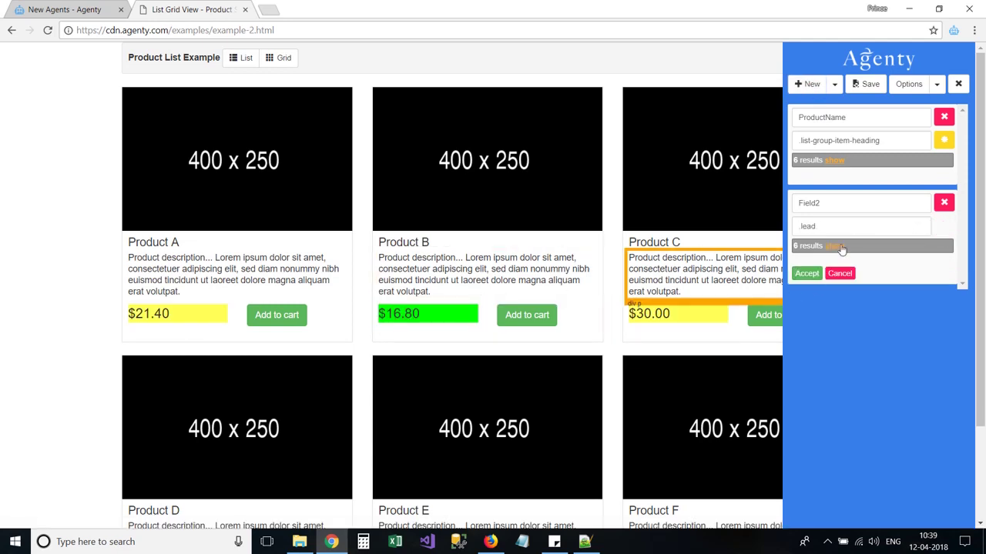
Step: Make the second field return the six prices as plain text, named ProductPrice, and accept it
click(834, 246)
click(808, 261)
click(814, 281)
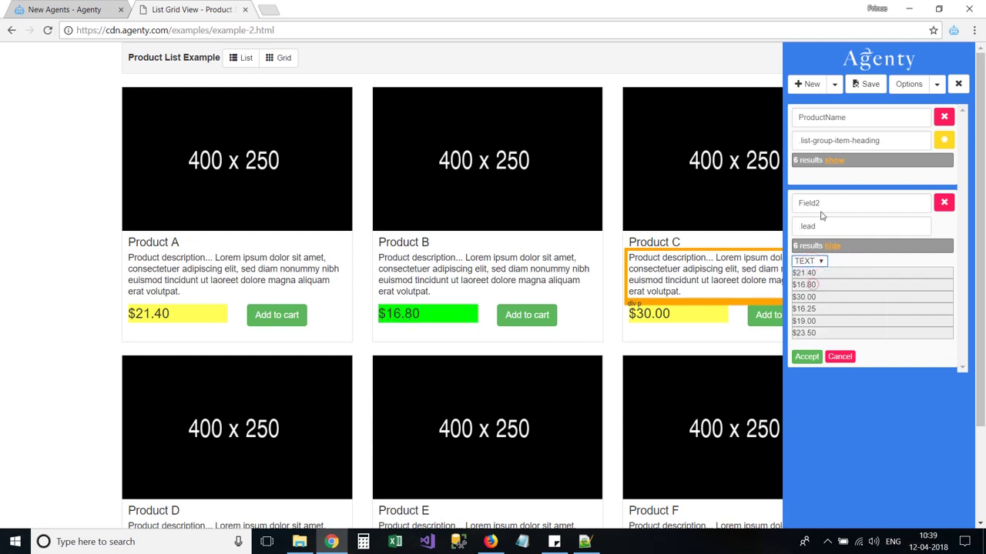
double_click(821, 203)
text(ProductPric)
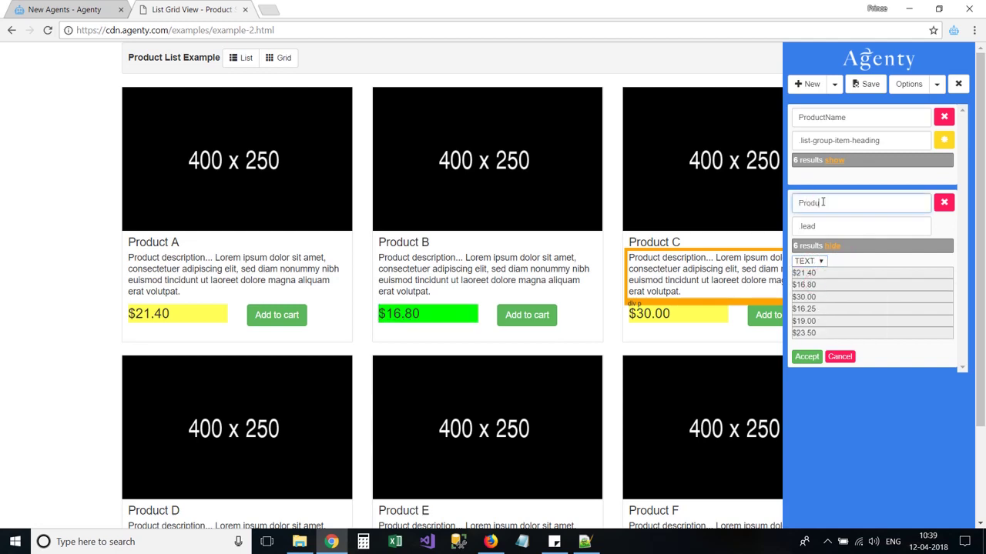
text(e)
click(806, 357)
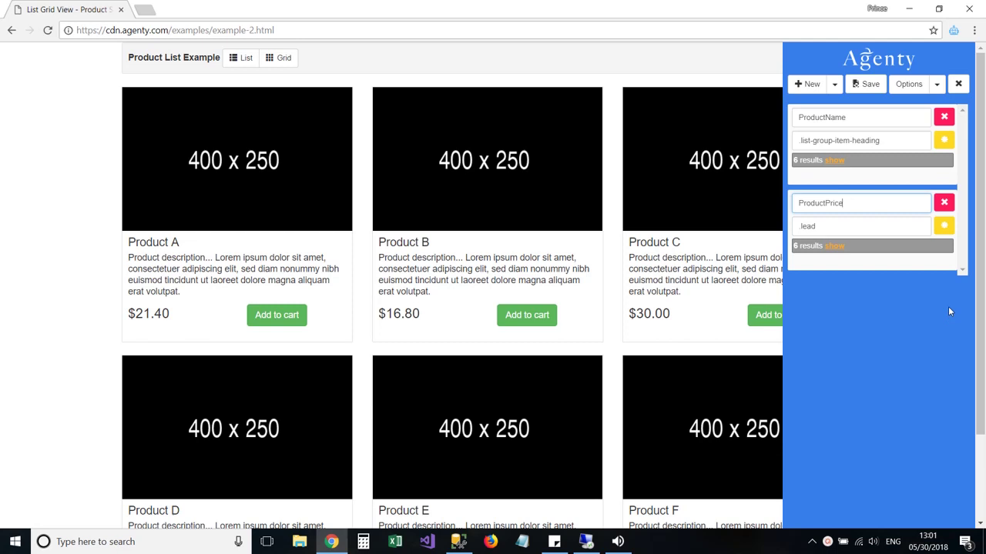
Step: Replace ProductPrice with an empty Field3 and inspect the $16.80 price element in DevTools
click(944, 202)
click(808, 86)
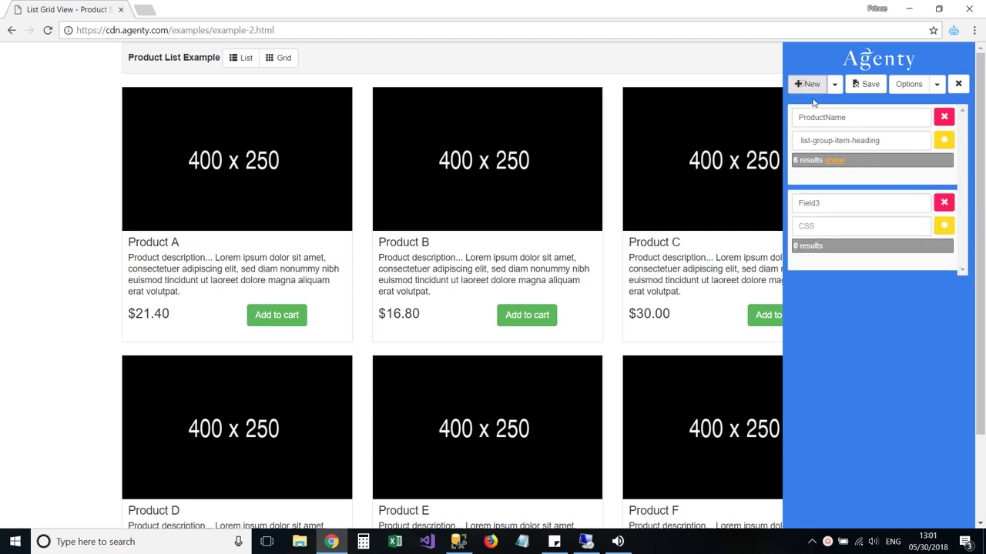
right_click(398, 316)
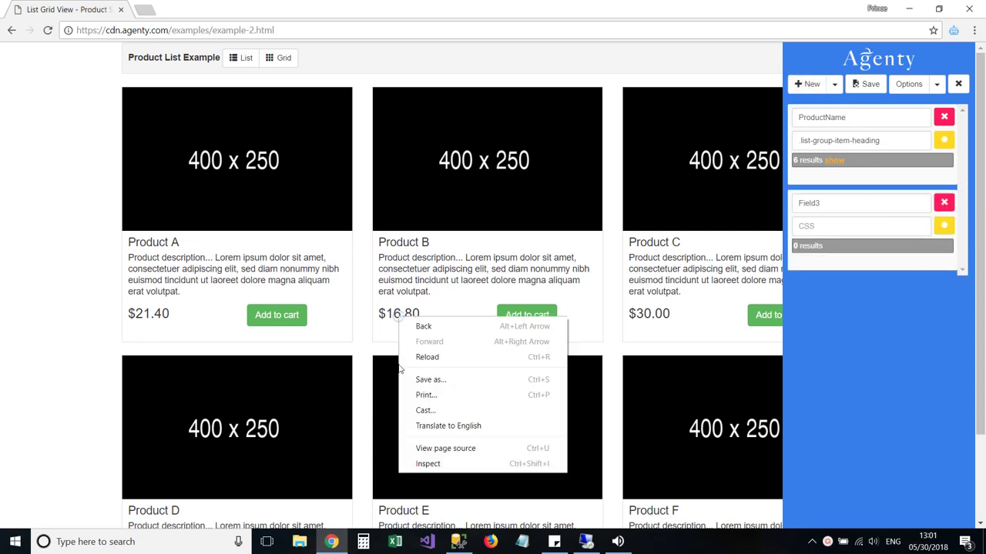
click(425, 464)
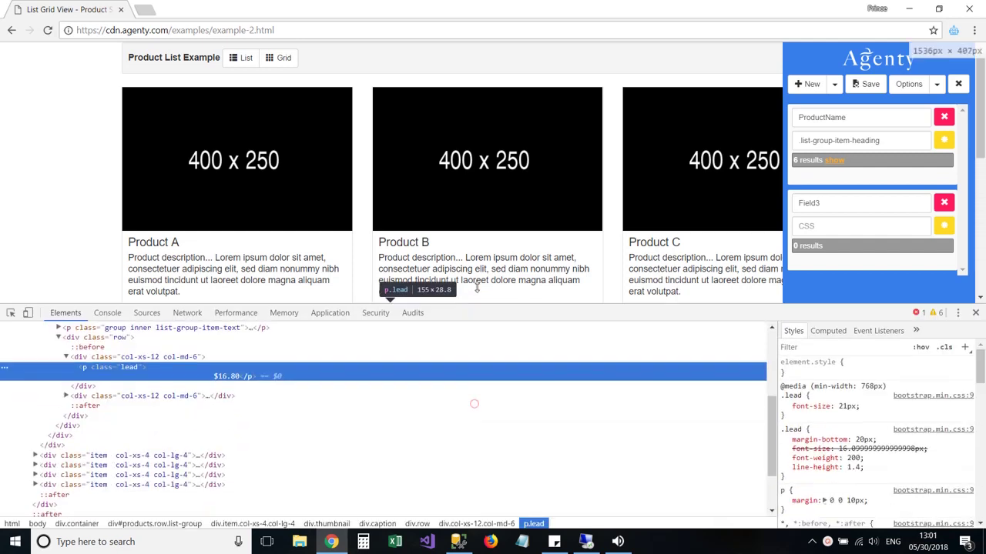
drag(477, 288, 476, 276)
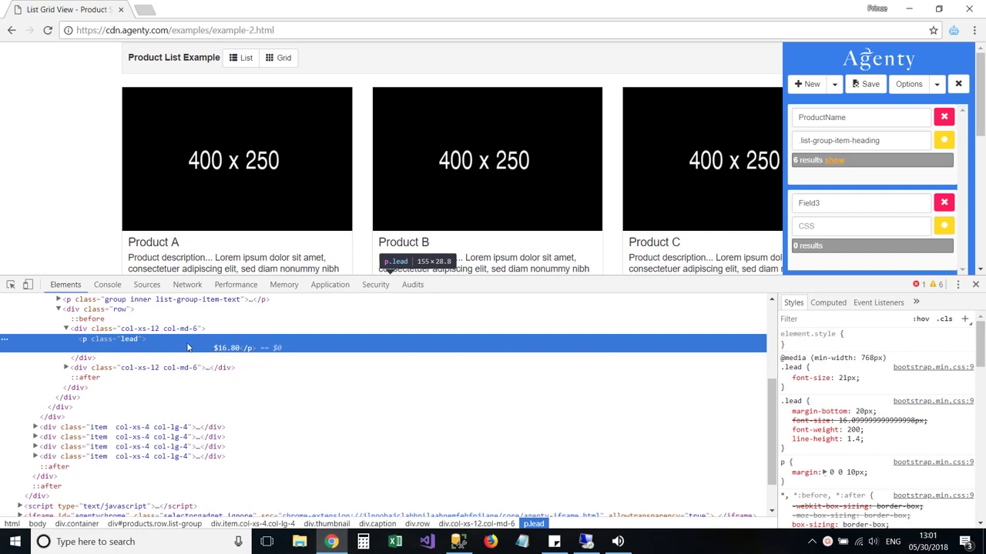
Step: Give Field3 the .lead selector returning six prices as text, accept it, and rename it ProductPrice
drag(576, 276, 583, 353)
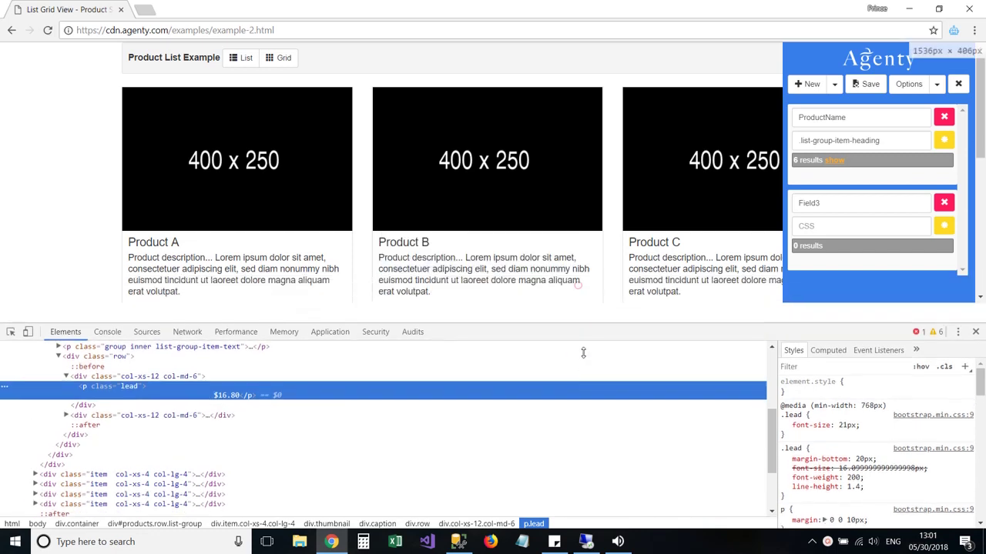
click(823, 232)
text(.lead)
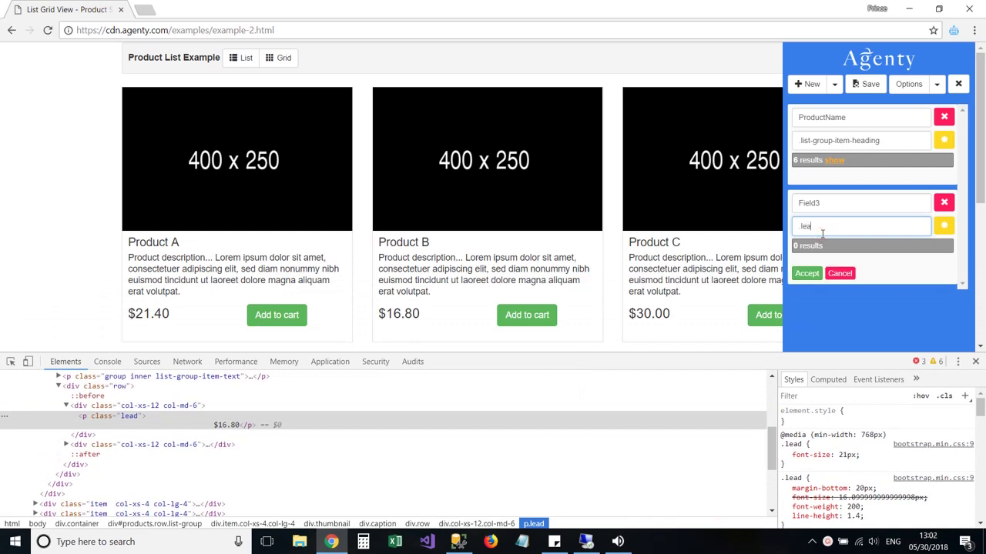
click(833, 245)
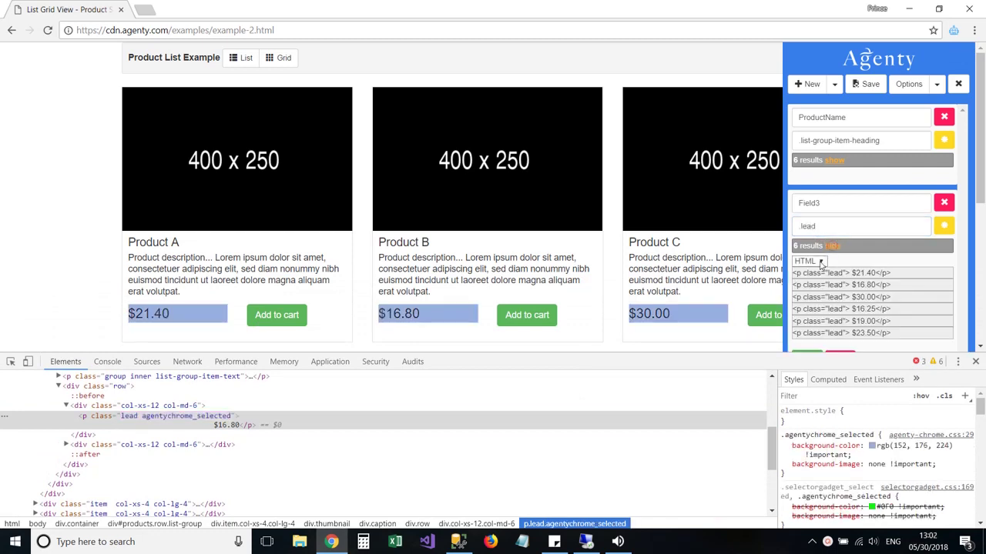
click(808, 261)
click(808, 283)
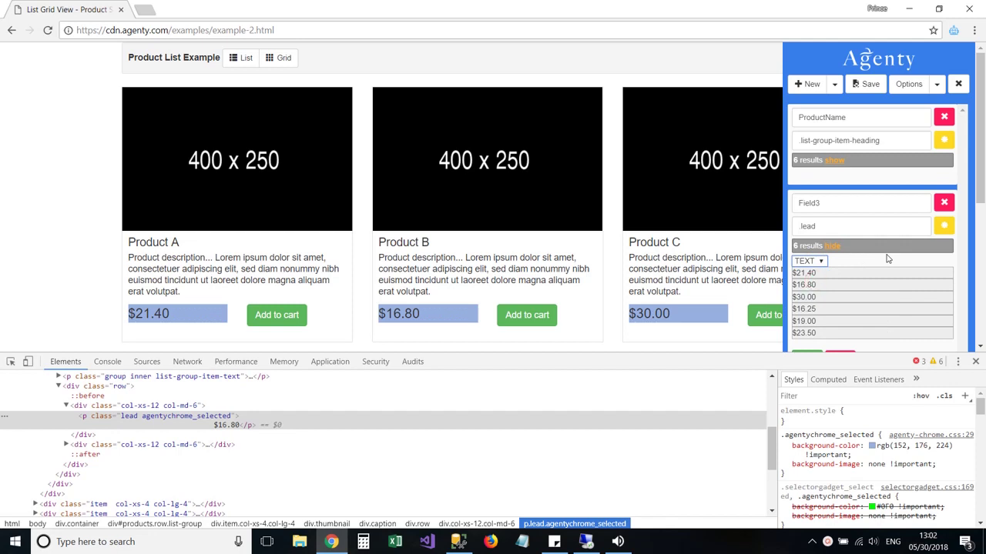
scroll(887, 259, down, 1)
scroll(887, 260, down, 1)
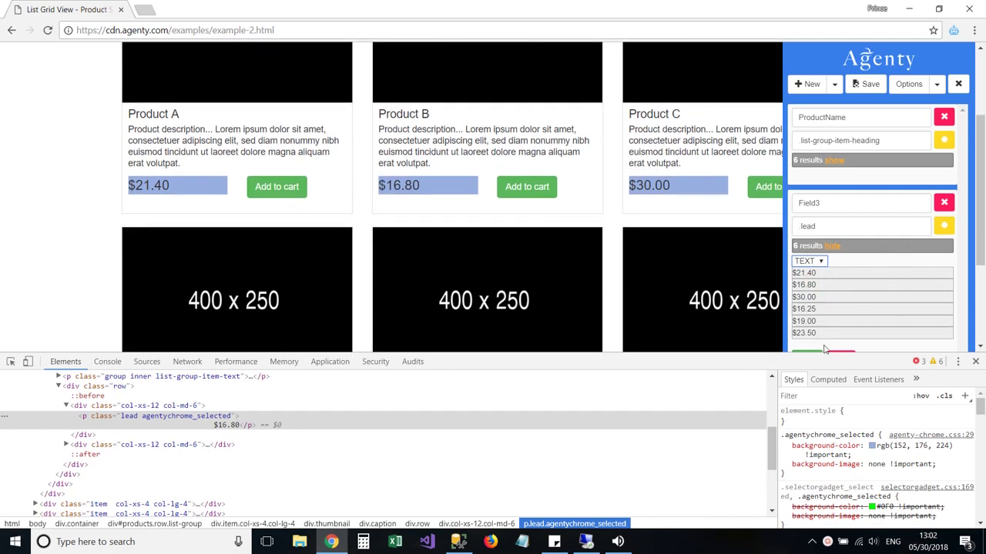
drag(890, 353, 892, 417)
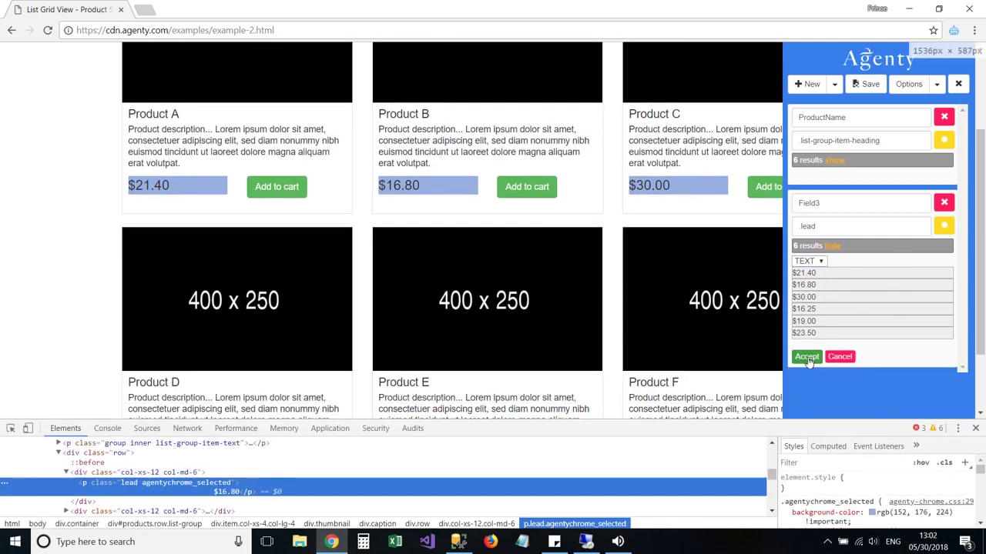
click(806, 356)
double_click(827, 204)
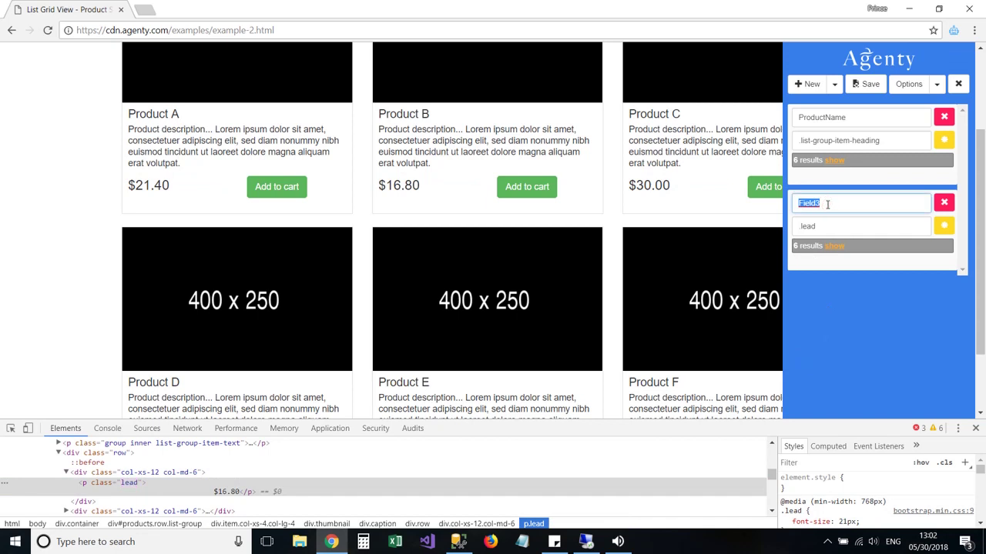
text(ProductPrice)
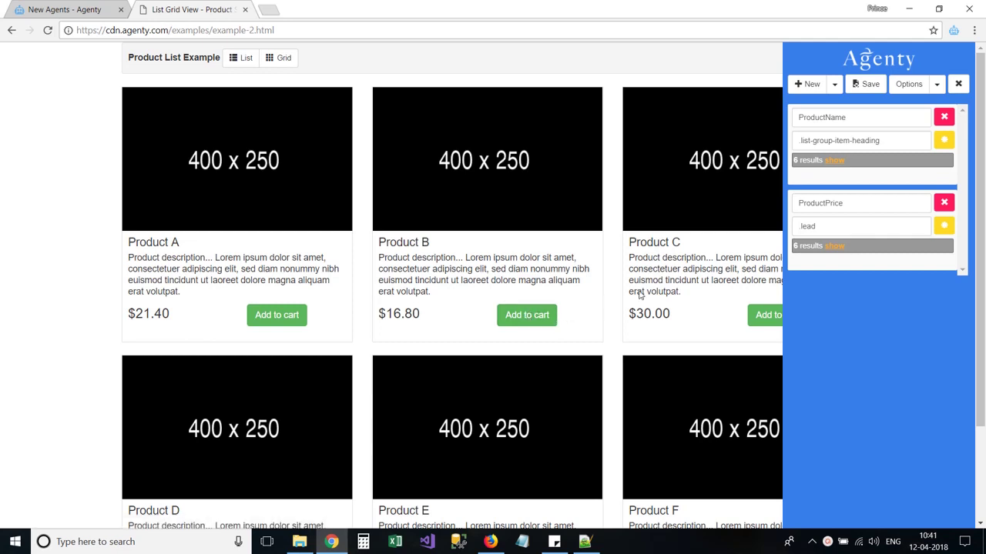
Step: Add a new field by picking Product B's image, matching six images
click(807, 86)
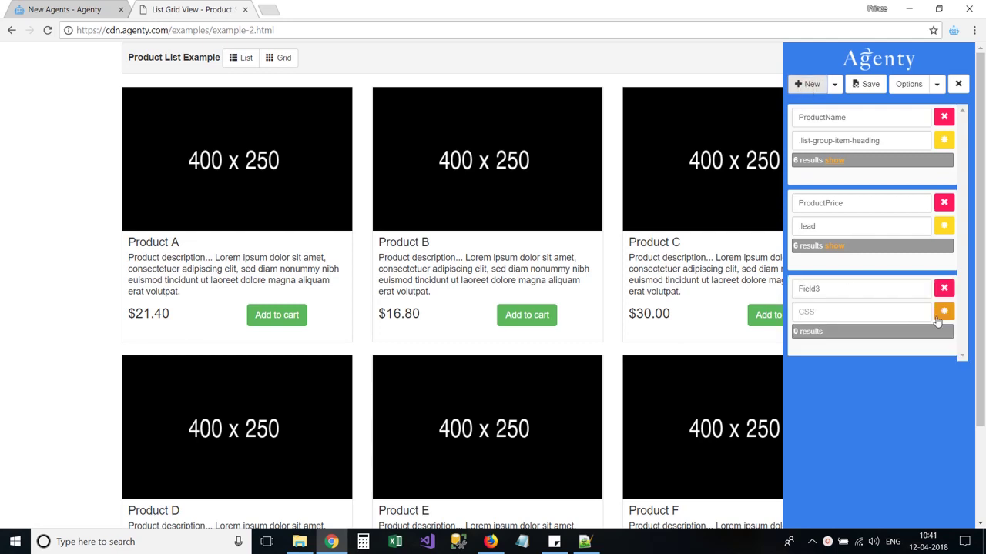
click(943, 311)
click(468, 168)
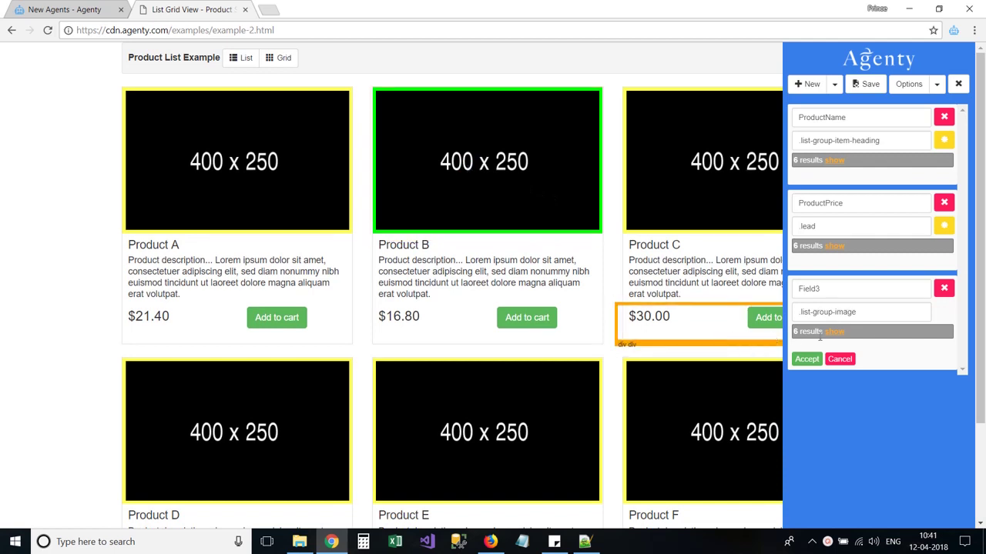
click(831, 332)
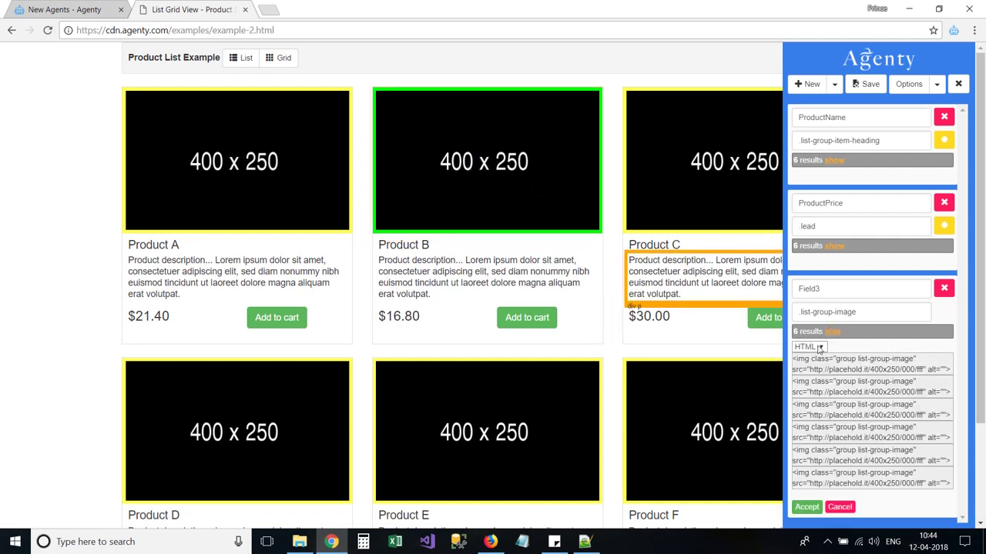
Step: Extract each image's src attribute, accept it, and rename the field ProductImage
click(820, 347)
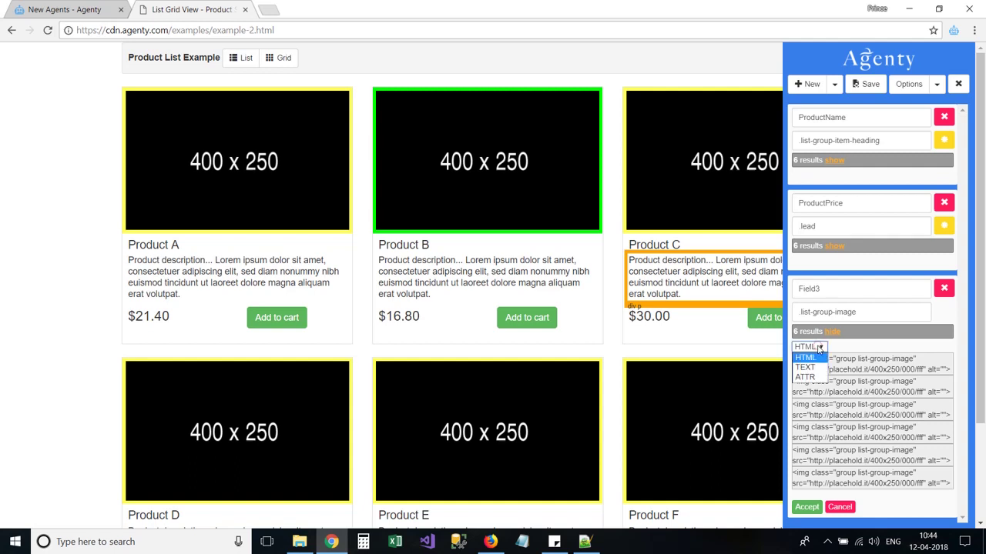
click(806, 378)
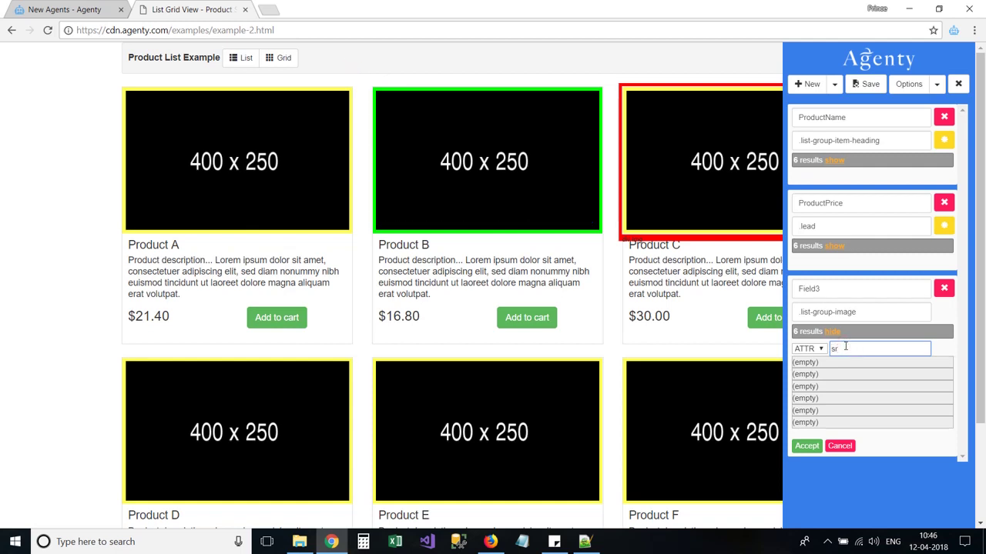
text(c)
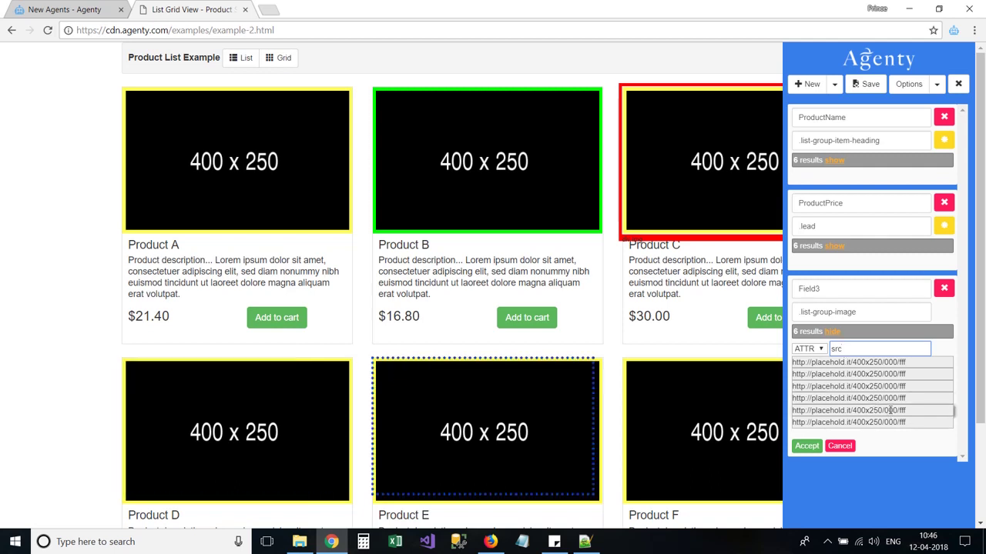
click(807, 446)
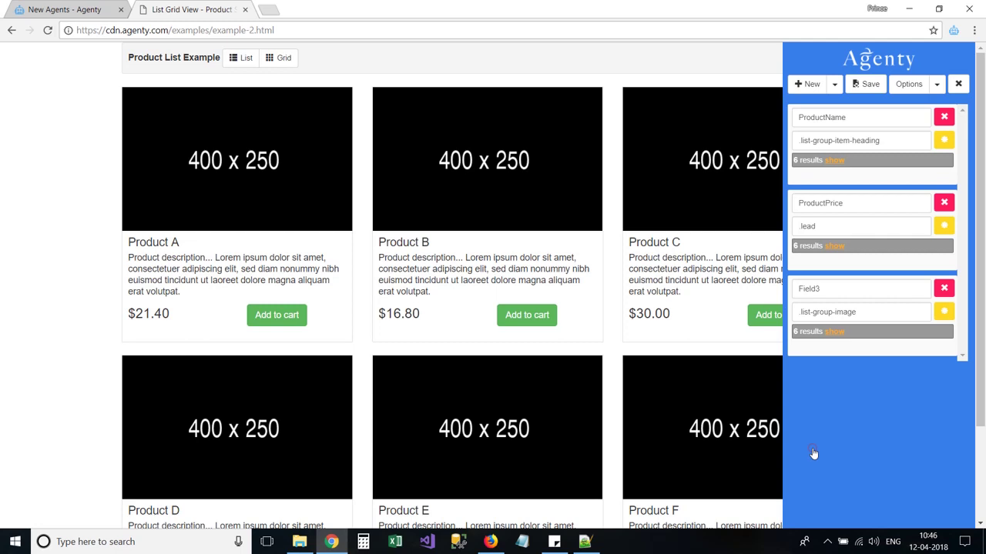
click(847, 290)
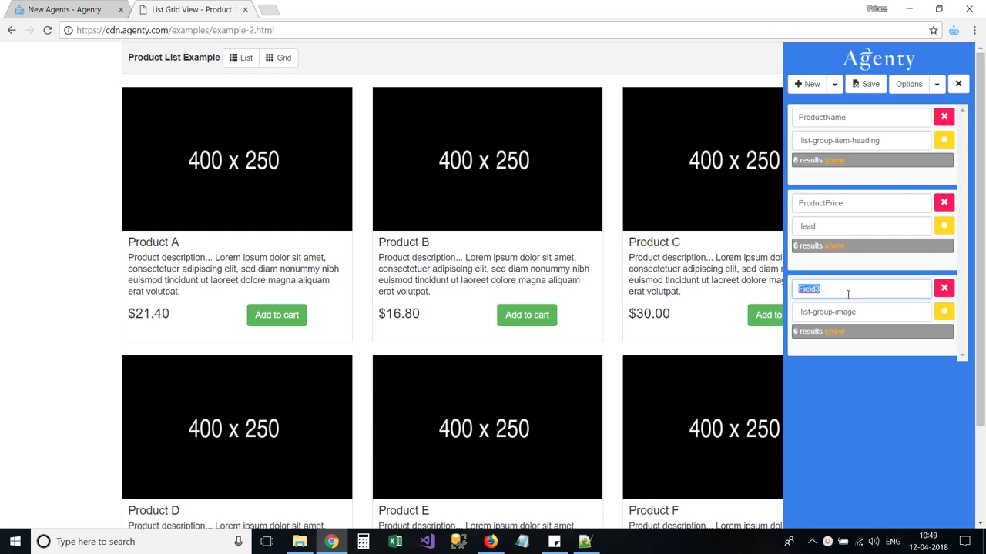
text(ProductImage)
Step: Add a fourth field by picking the Add to cart buttons on the page
click(809, 85)
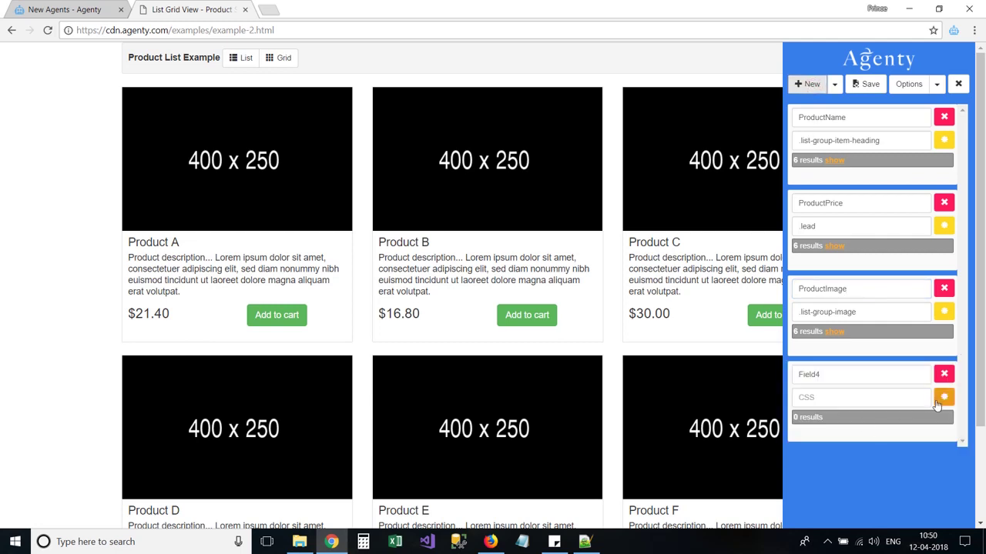
click(940, 403)
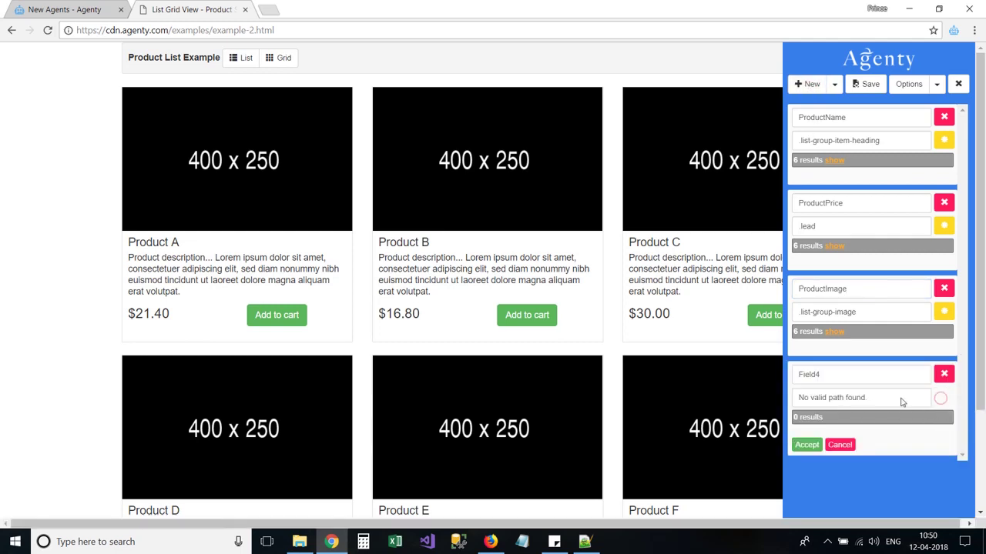
click(509, 324)
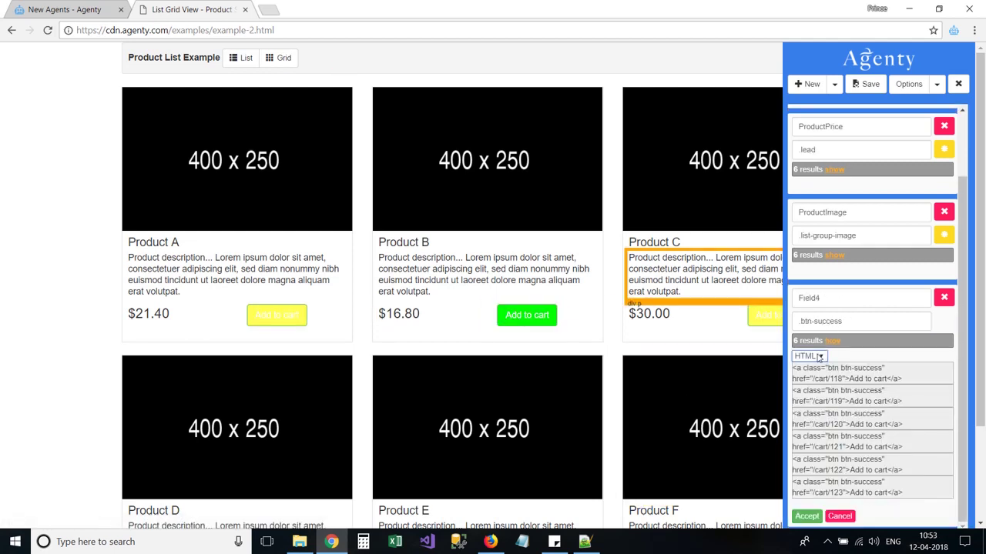
Step: Extract the buttons' href attribute, accept it, and rename the field CartLink
click(820, 356)
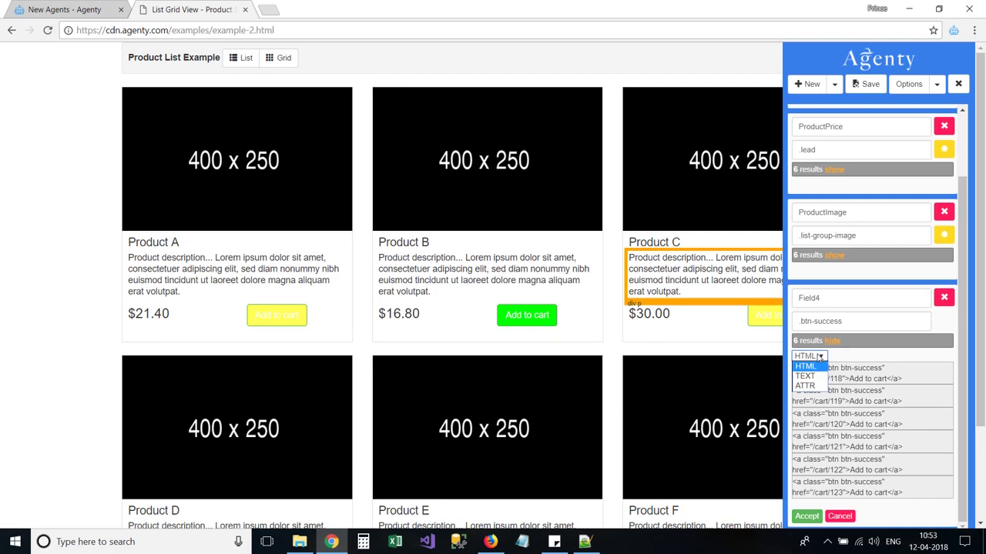
click(805, 386)
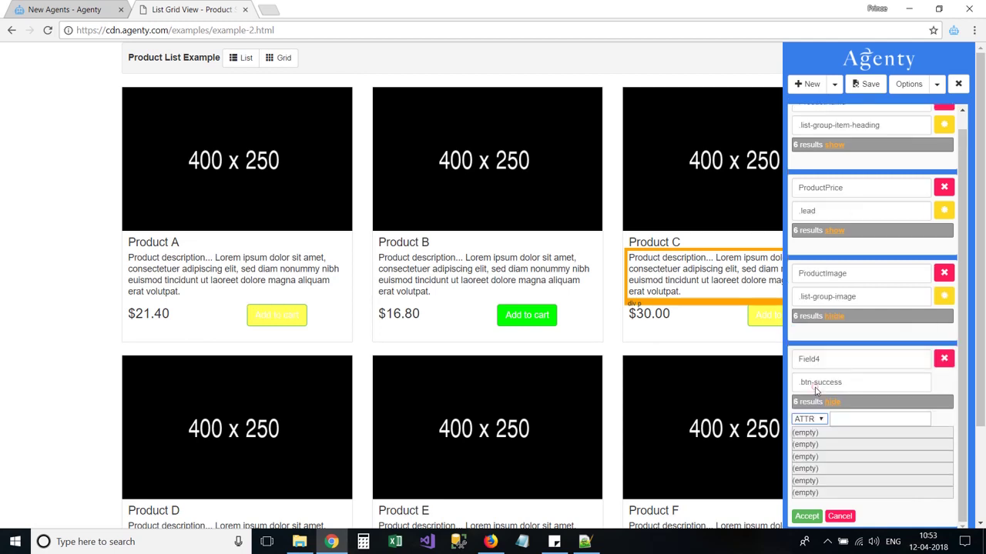
click(859, 419)
text(href)
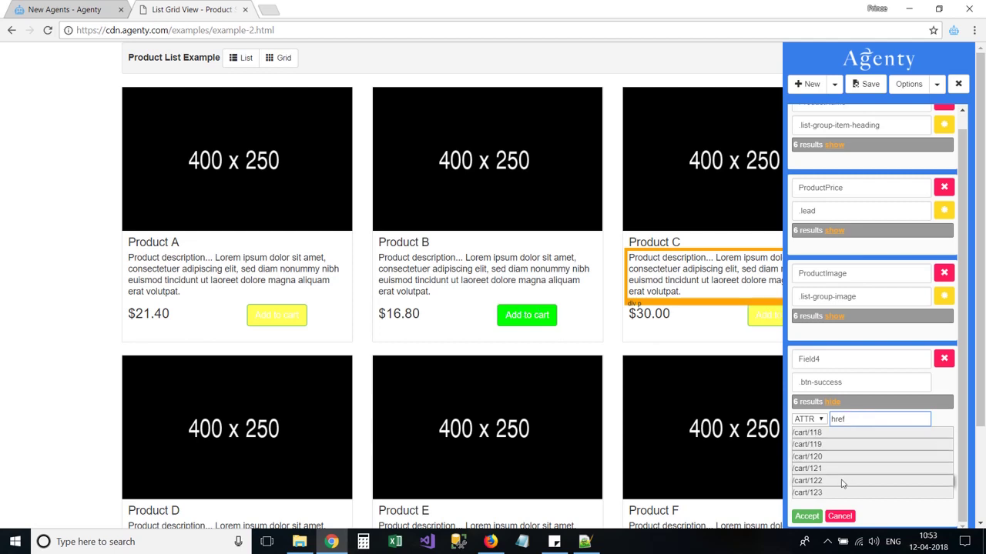
click(814, 516)
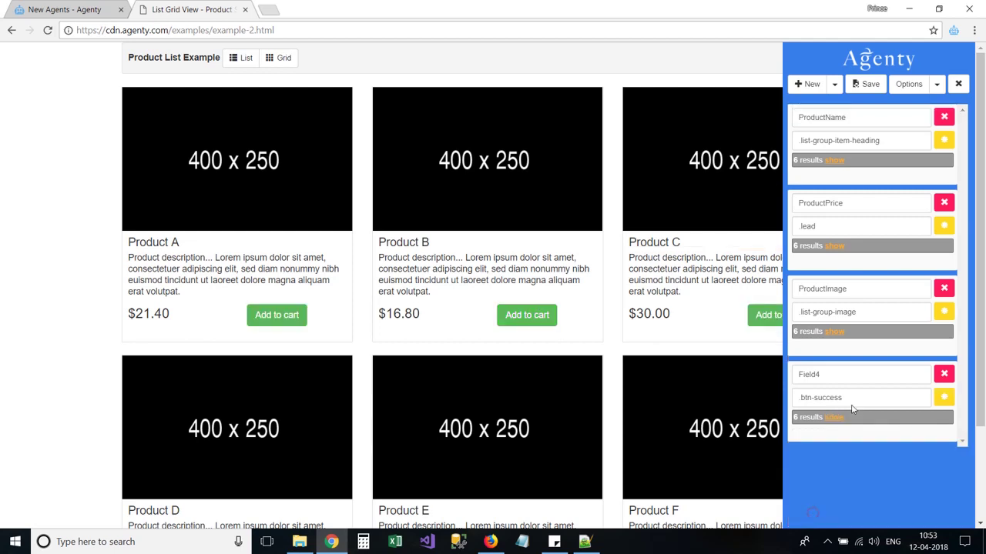
click(847, 380)
double_click(847, 381)
text(Ca)
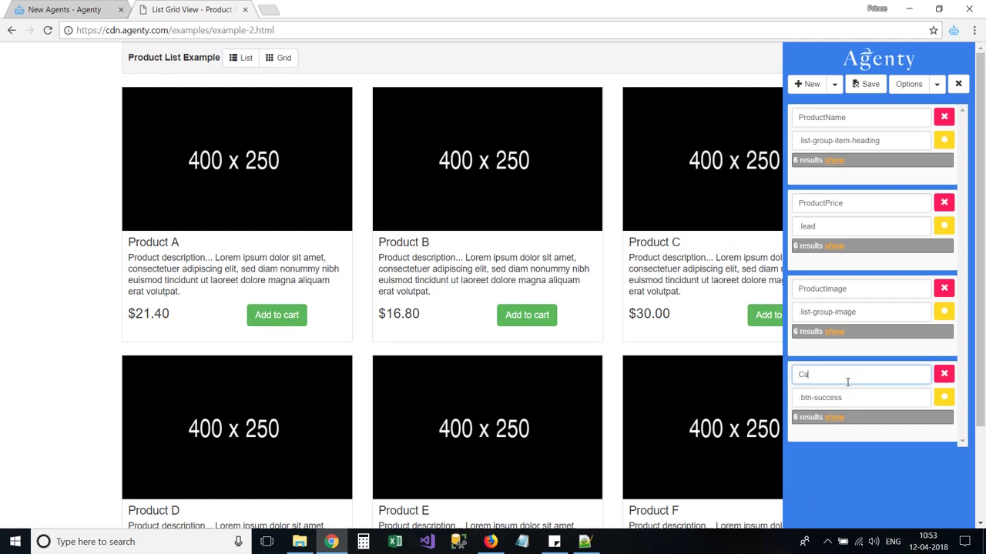
text(rtLink)
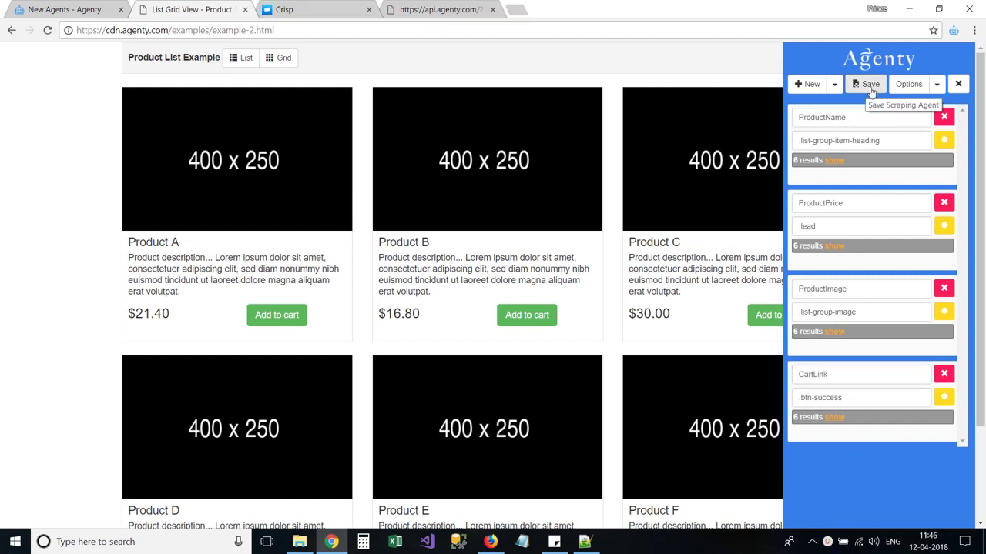
Step: Start saving the agent and sign in to Agenty with the account e-mail and password
click(870, 84)
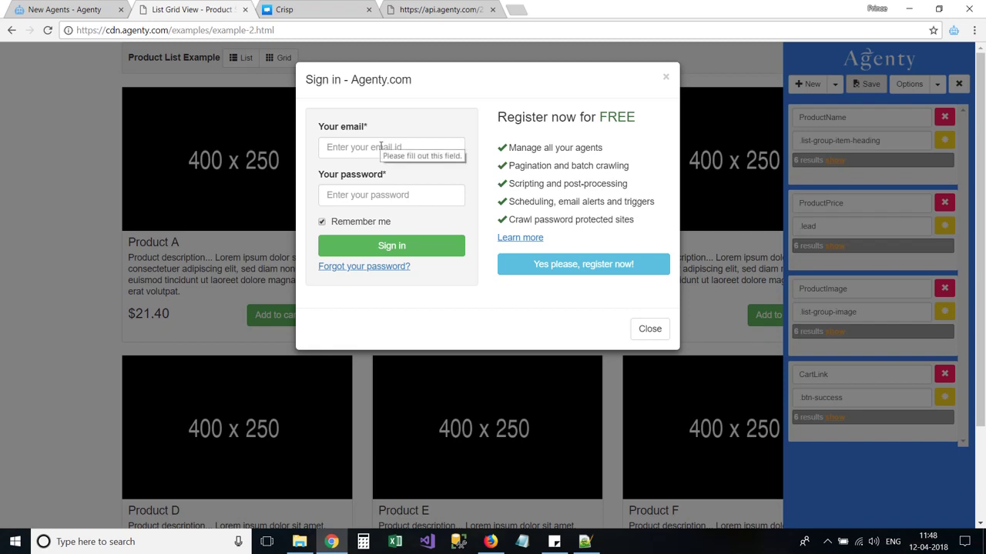
click(380, 146)
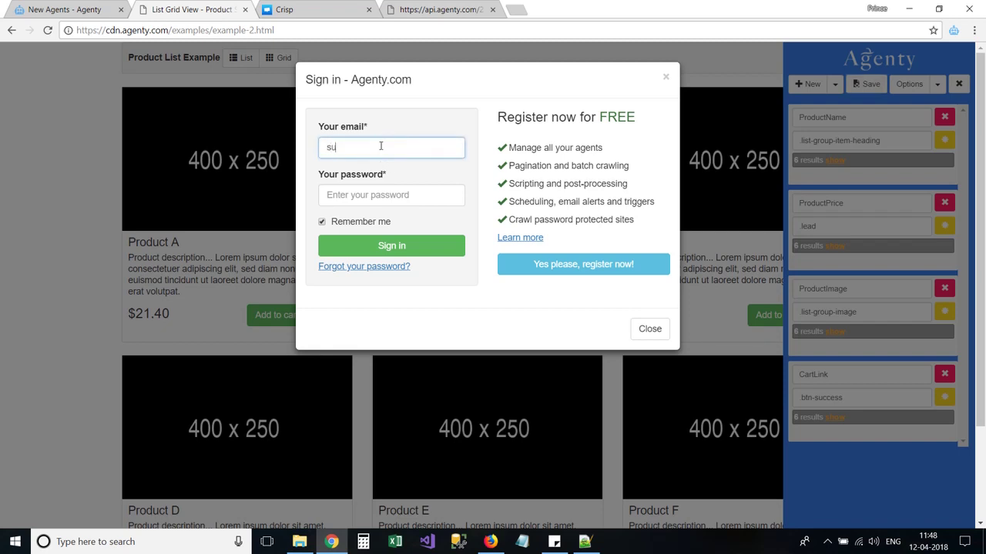
key(Tab)
text(•••)
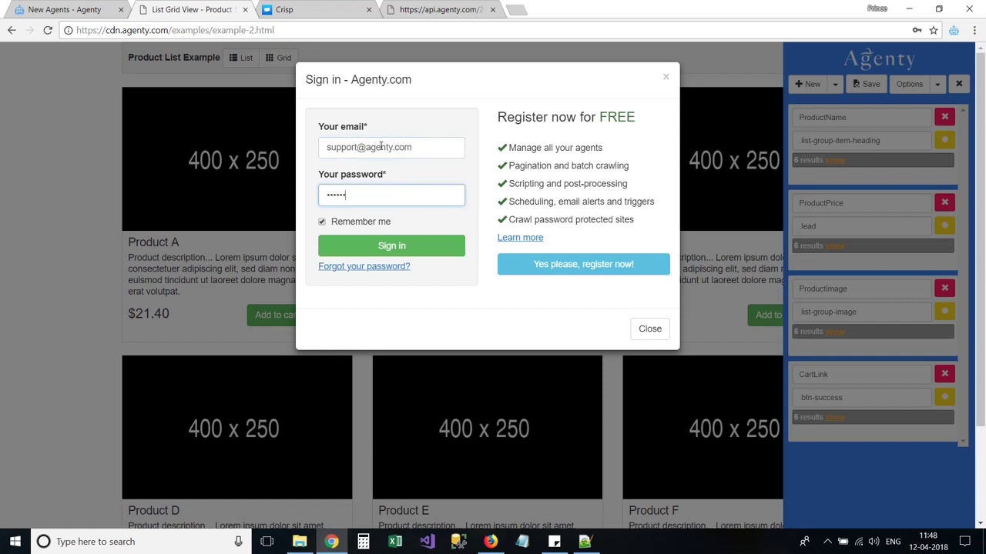
click(410, 253)
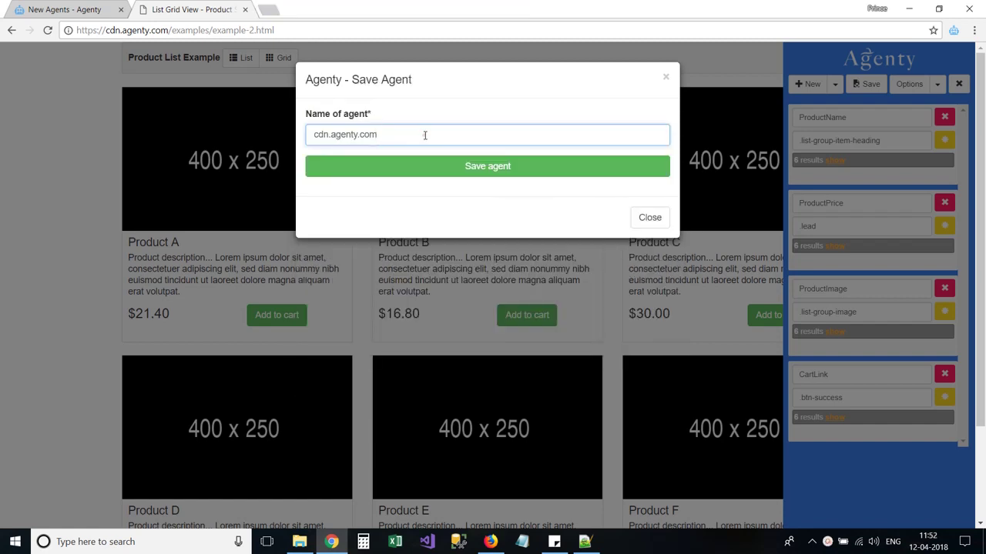
Step: Rename the agent to 'my first scraping agent' and save it
triple_click(424, 135)
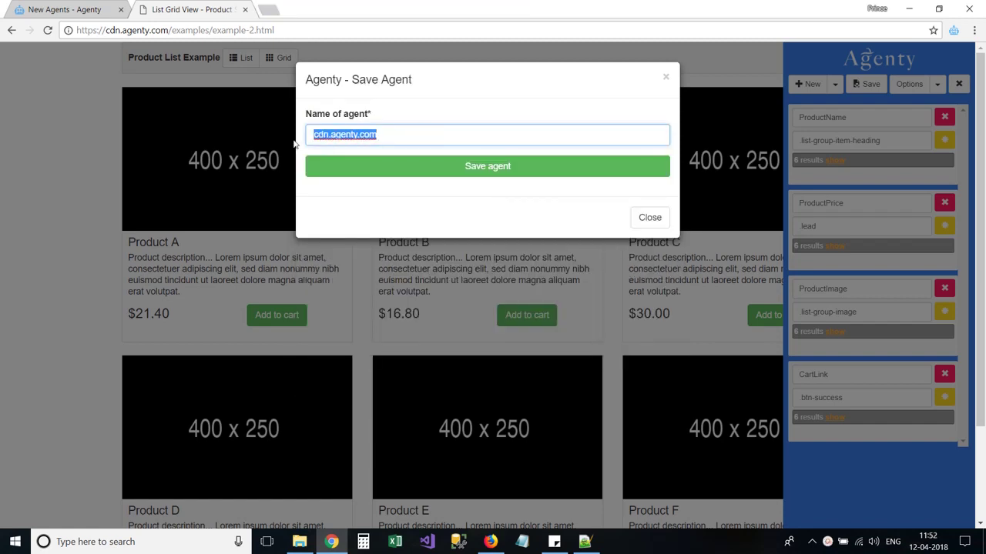
text(my first scraping)
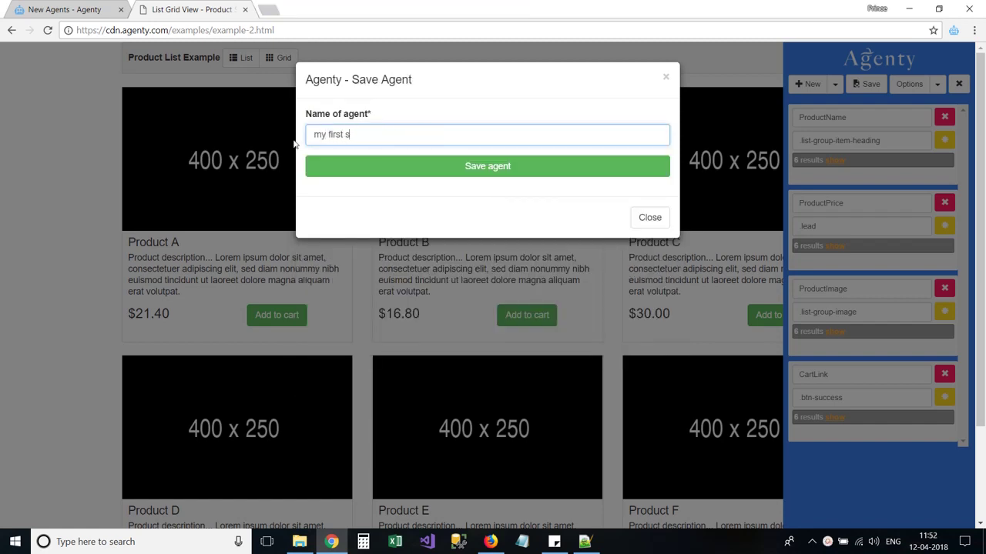
text( a)
key(BackSpace)
key(BackSpace)
text(g agent)
click(479, 171)
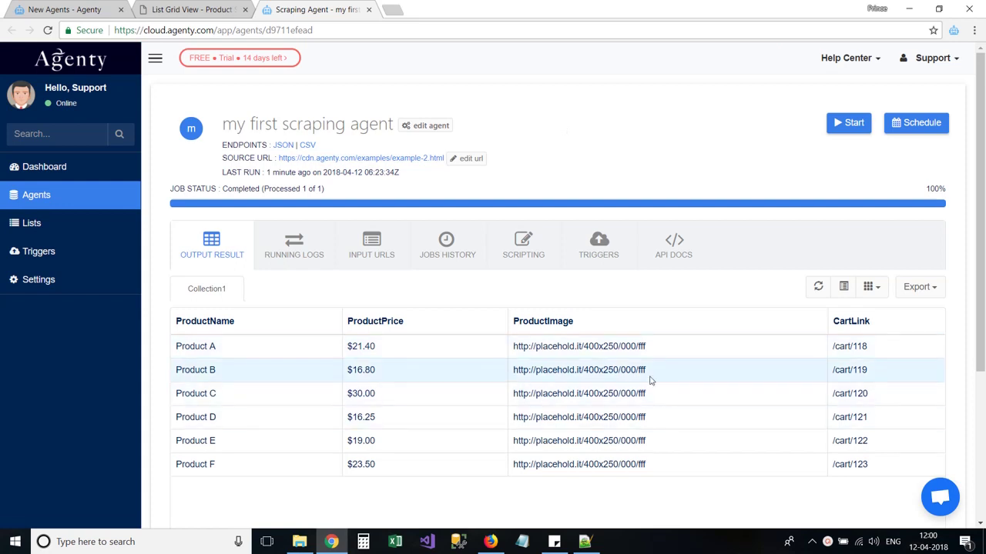
Step: Open the Export dropdown to see the available formats for the six-product results
click(930, 286)
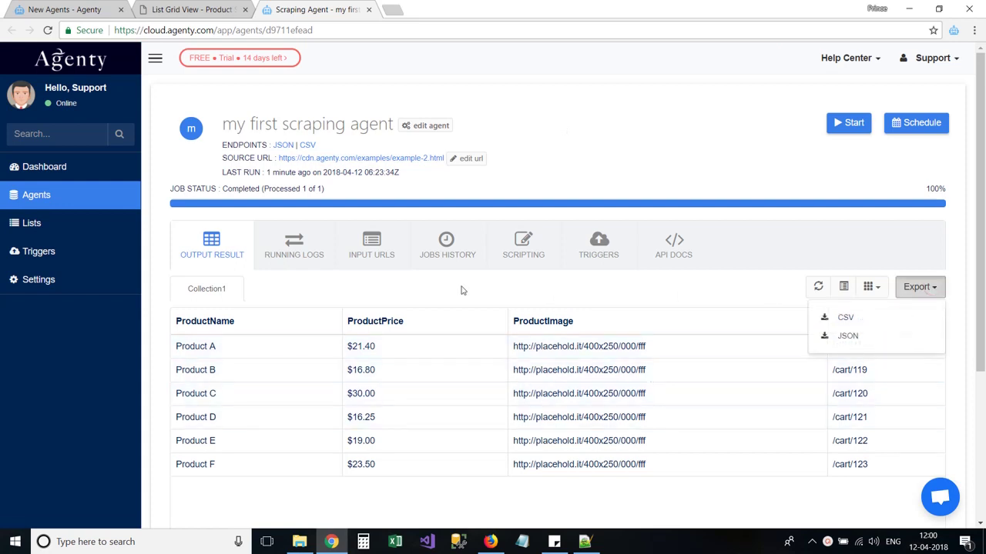
Step: Set the agent's Input Type to Manual URLs
click(372, 254)
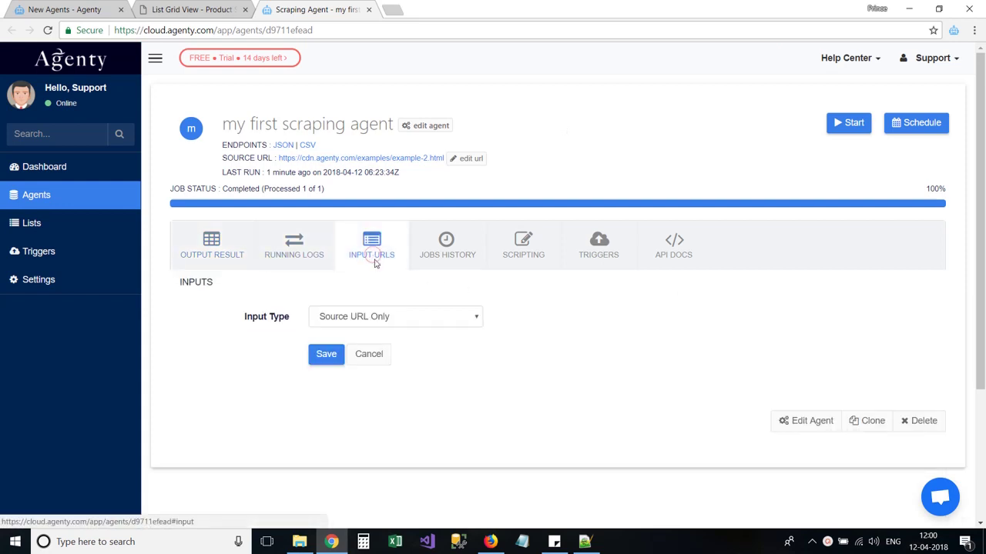
click(406, 321)
click(406, 346)
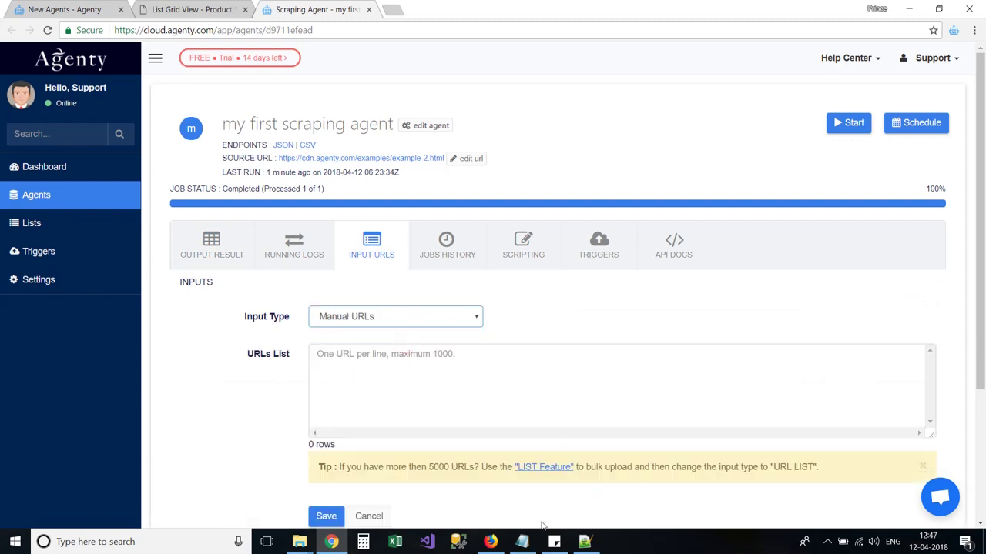
Step: Paste the ten example-page URLs from Notepad into the URLs List, save, and start the crawl
click(522, 541)
key(ctrl+a)
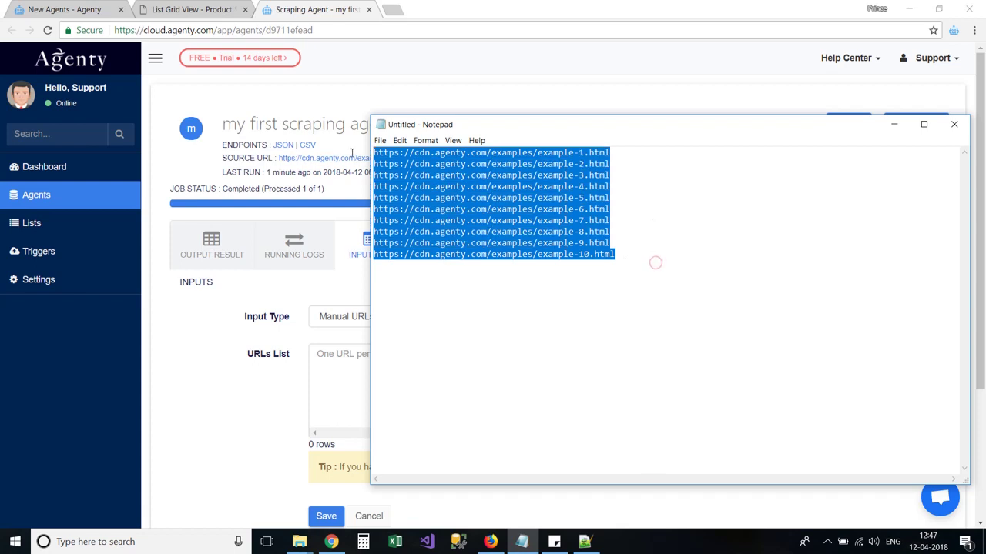
key(ctrl+c)
click(346, 356)
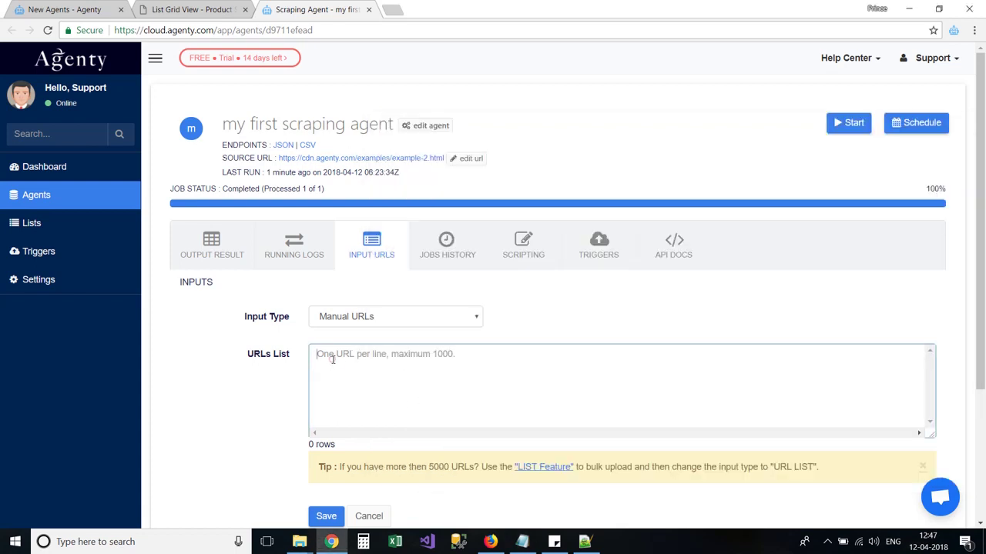
key(ctrl+v)
scroll(532, 368, up, 3)
scroll(531, 368, down, 2)
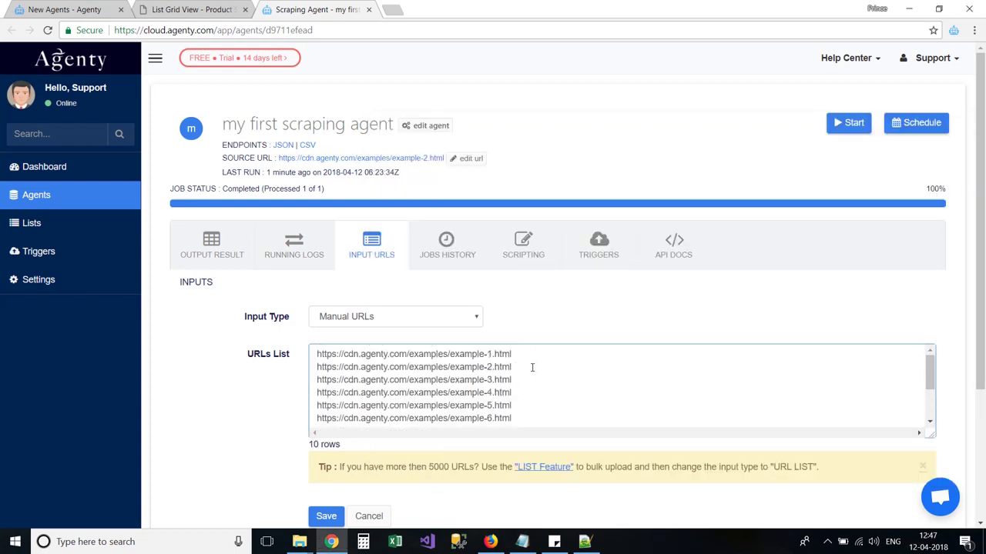
click(336, 515)
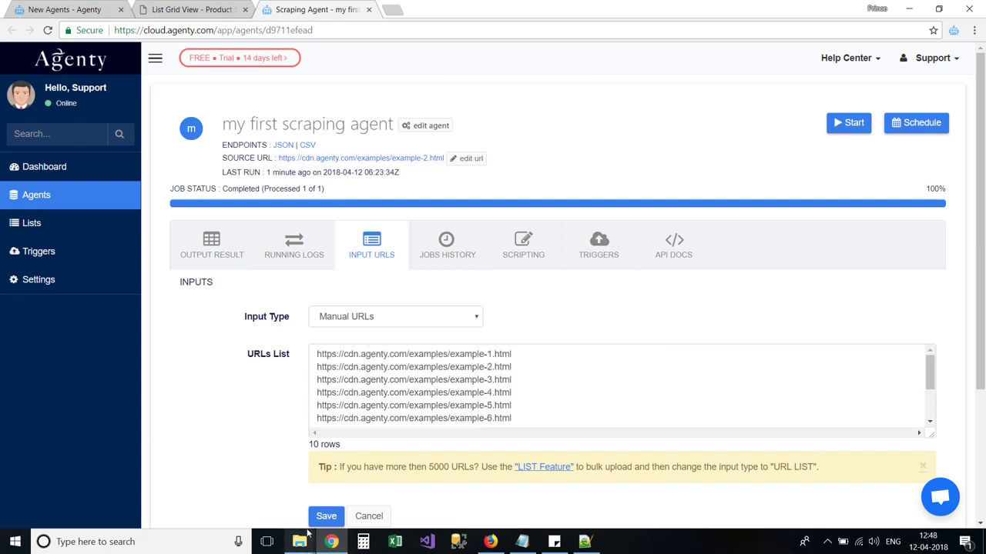
click(841, 125)
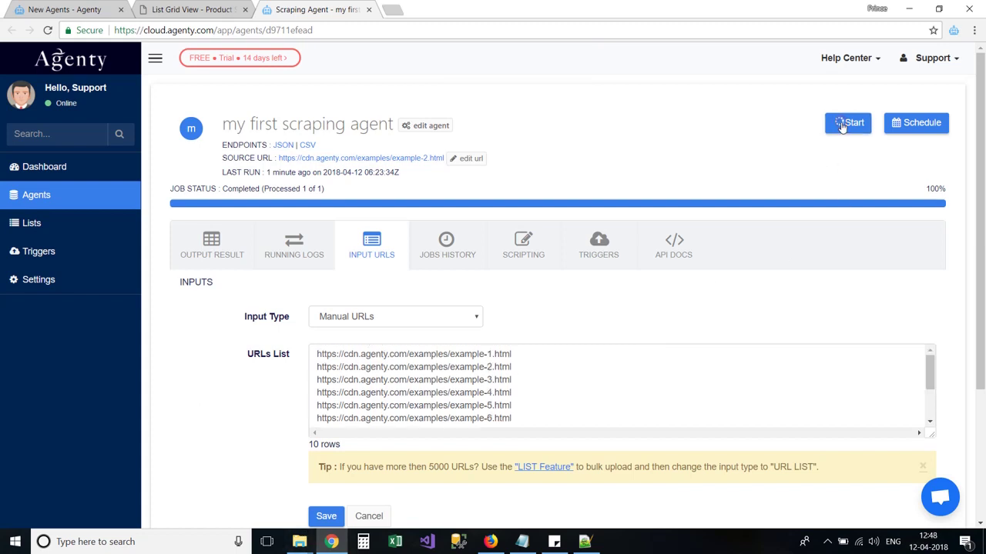